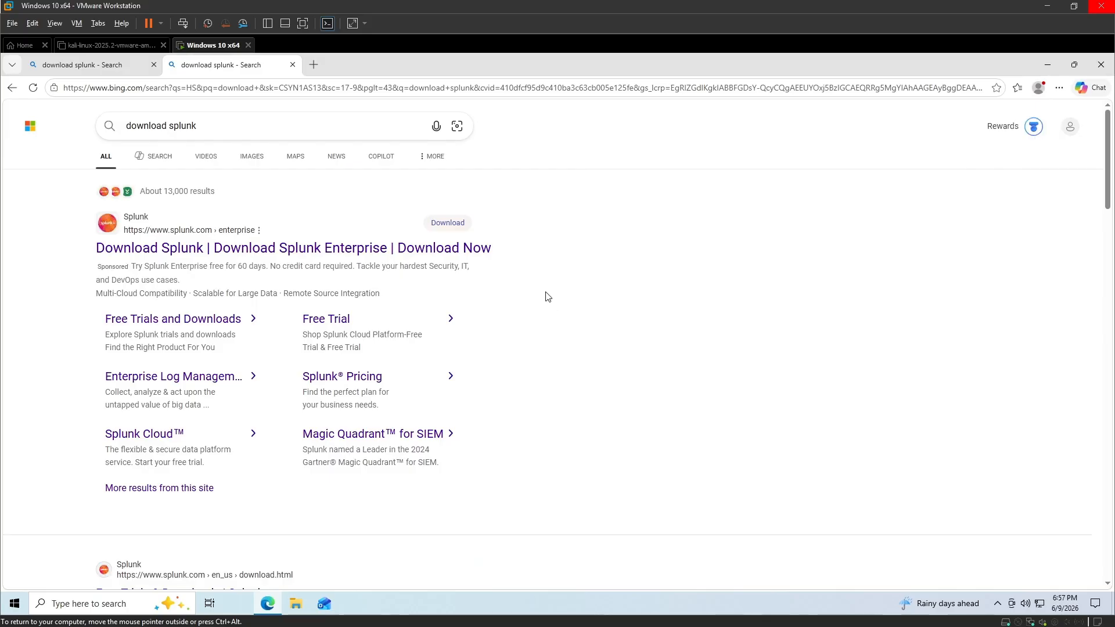
Step: Open the Splunk Enterprise free trial page from the search results and close the two leftover search tabs
{"action": "left_click", "coordinate": [243, 254]}
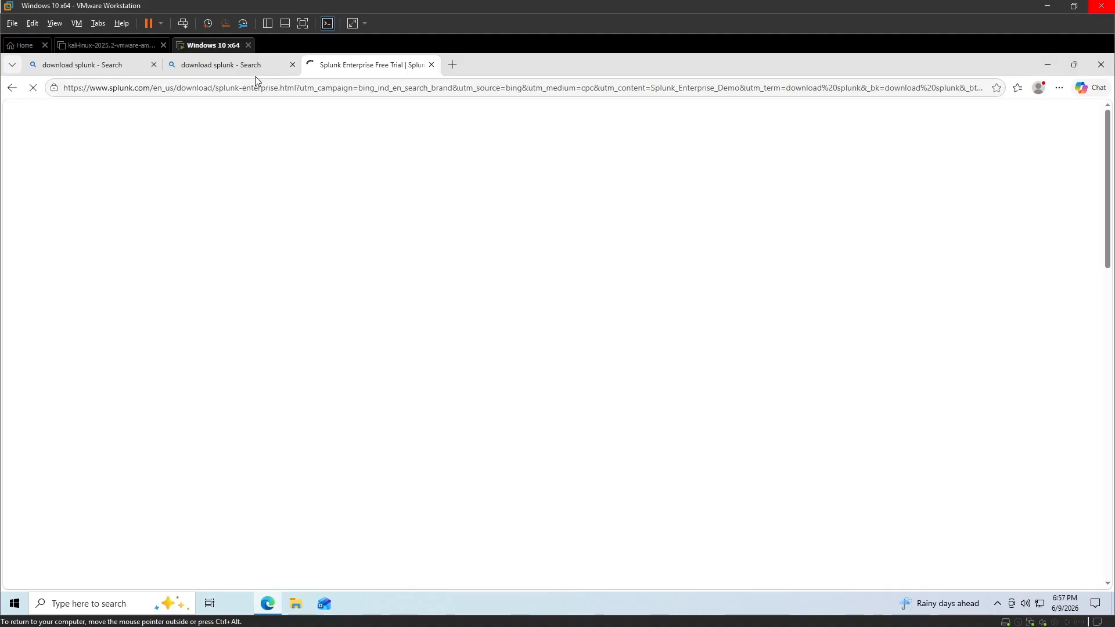
{"action": "left_click_drag", "start_coordinate": [525, 69], "coordinate": [439, 167]}
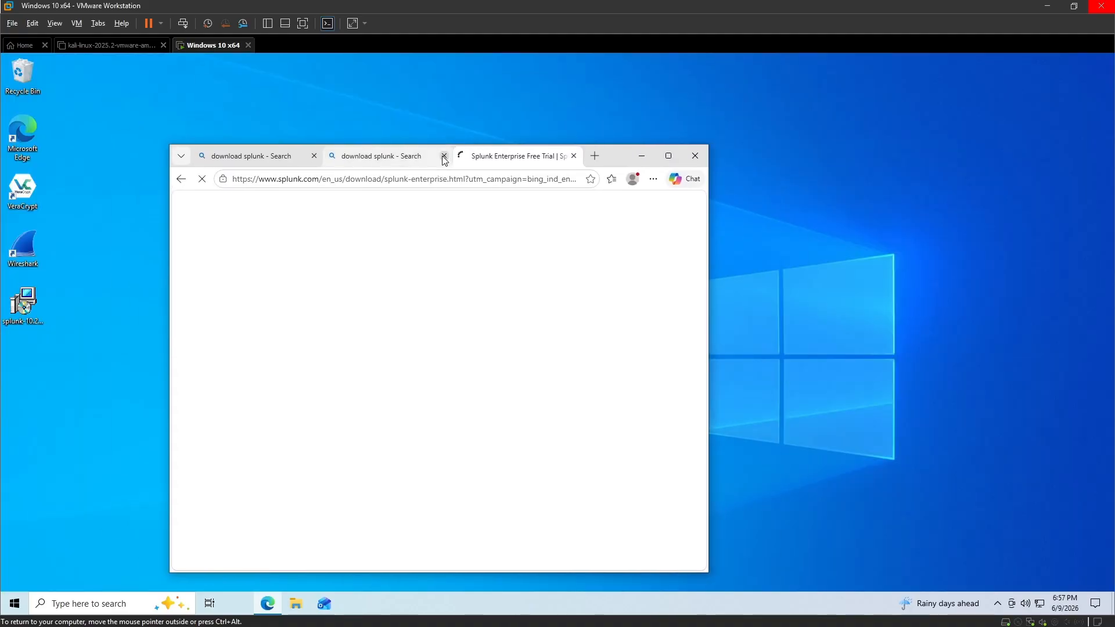
{"action": "left_click", "coordinate": [313, 155]}
{"action": "left_click", "coordinate": [313, 155]}
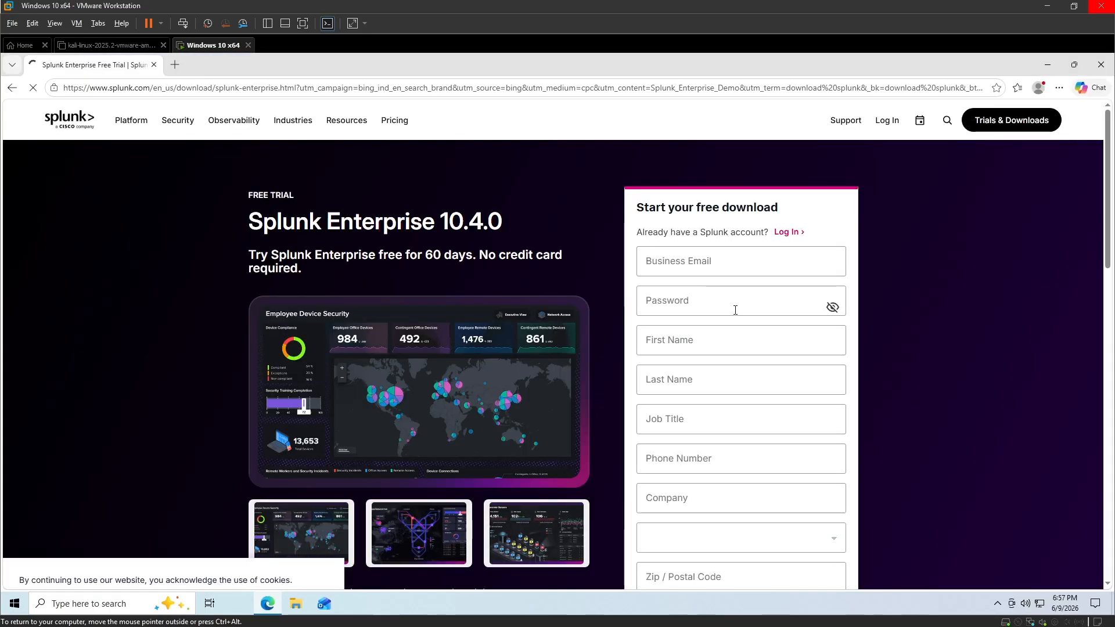
Step: Look through the free download registration form on the Splunk Enterprise page, and close the browser
{"action": "left_click", "coordinate": [746, 304]}
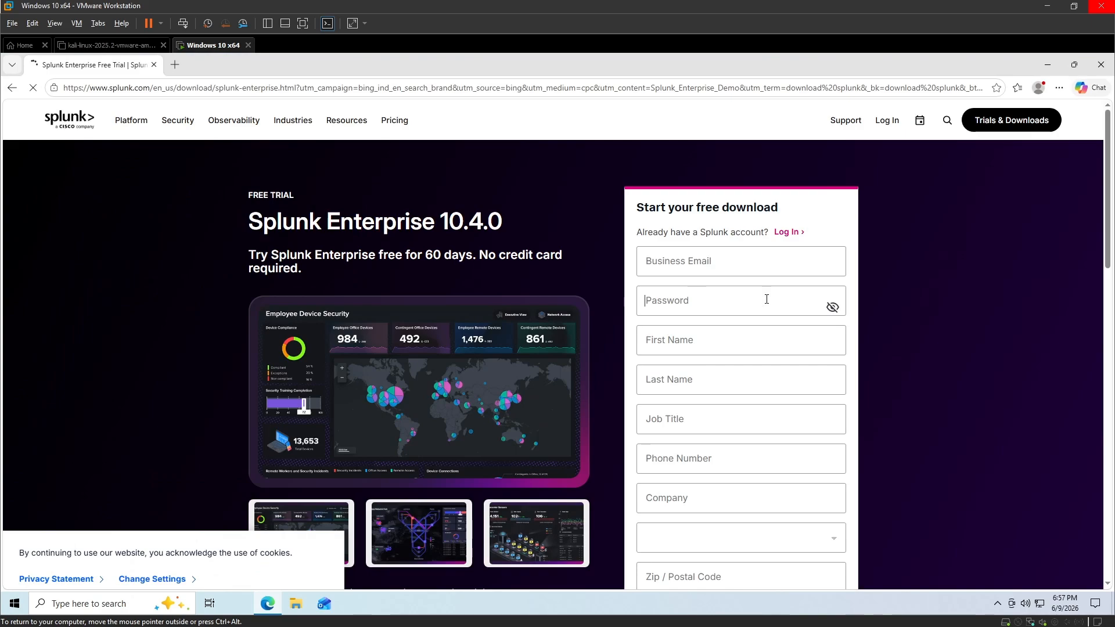
{"action": "left_click", "coordinate": [689, 336]}
{"action": "scroll", "coordinate": [791, 403], "scroll_direction": "down", "scroll_amount": 4}
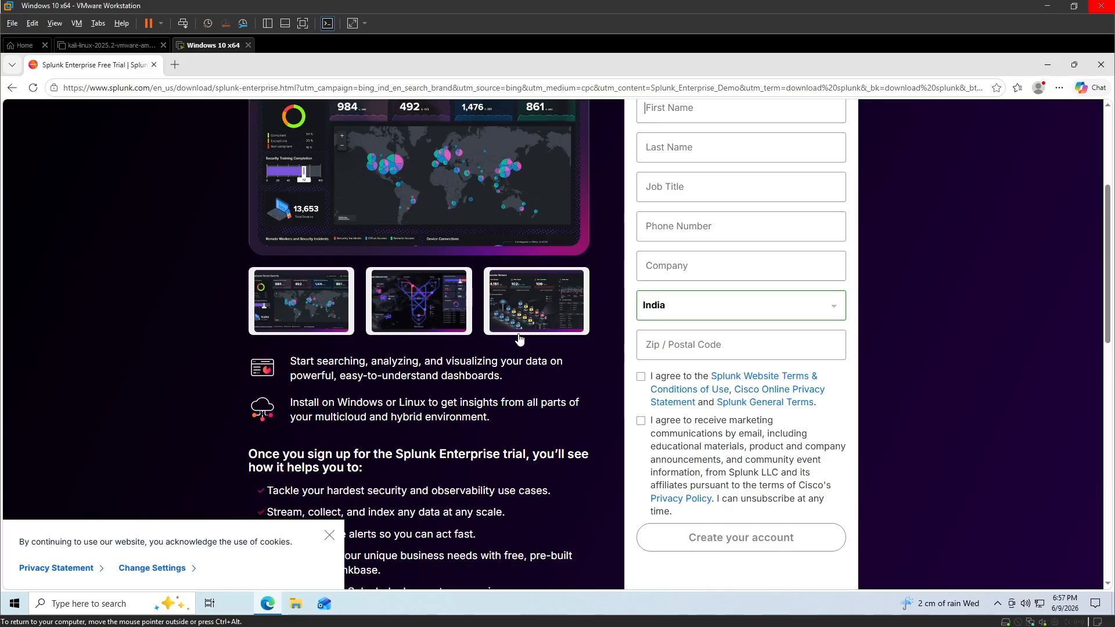
{"action": "scroll", "coordinate": [614, 243], "scroll_direction": "up", "scroll_amount": 4}
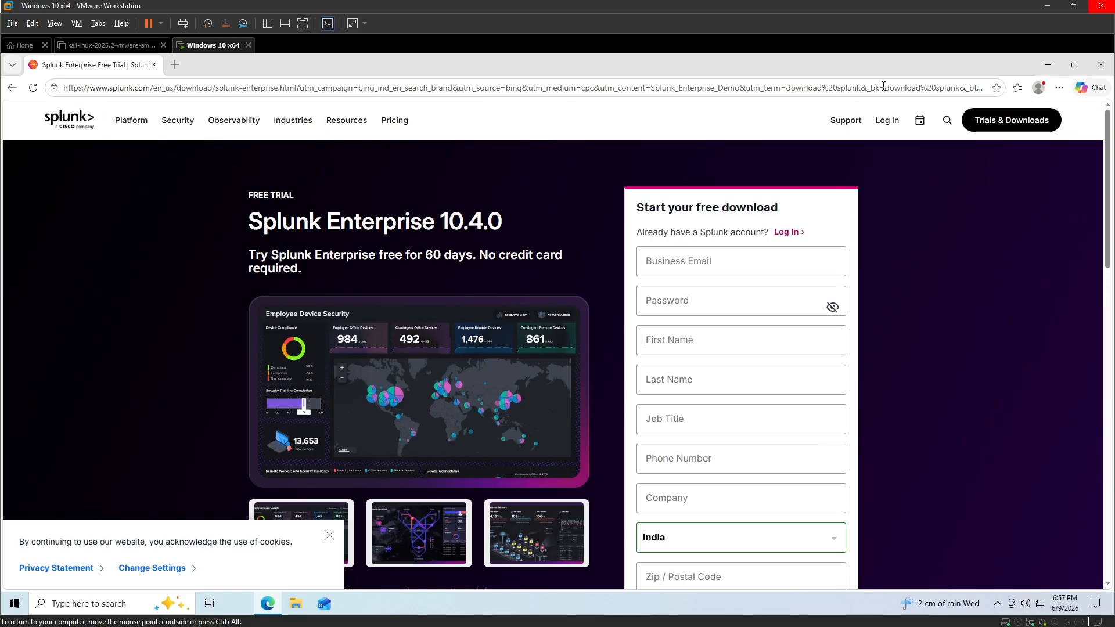
{"action": "left_click", "coordinate": [1100, 65]}
Step: Launch the Splunk installer from the desktop, accept the License Agreement, and continue with the default installation options
{"action": "left_click_drag", "start_coordinate": [25, 308], "coordinate": [389, 223]}
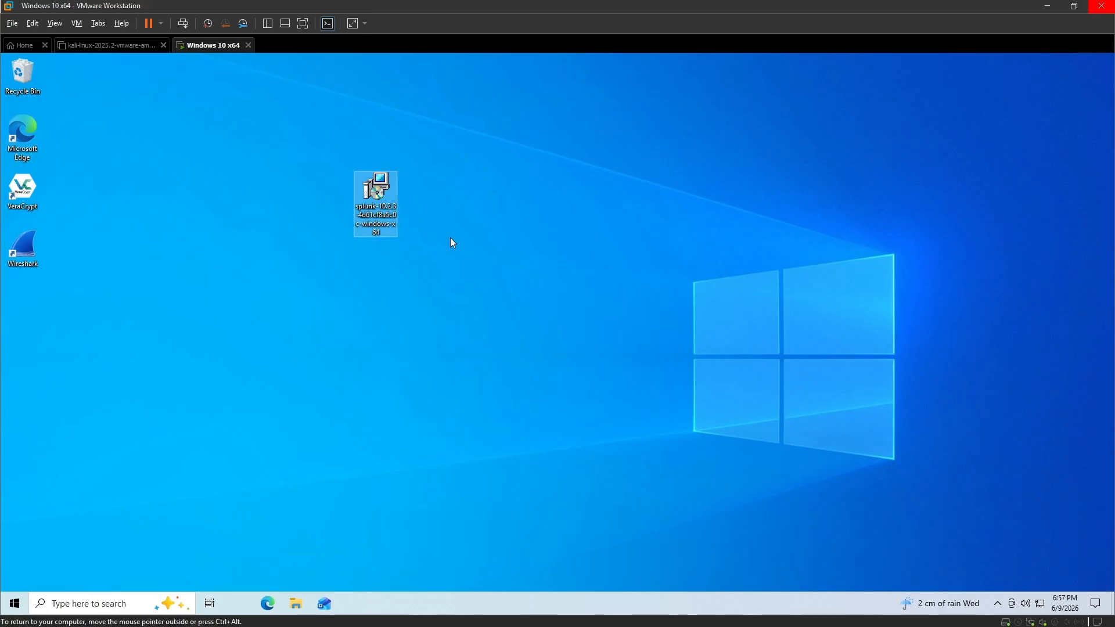
{"action": "double_click", "coordinate": [378, 199]}
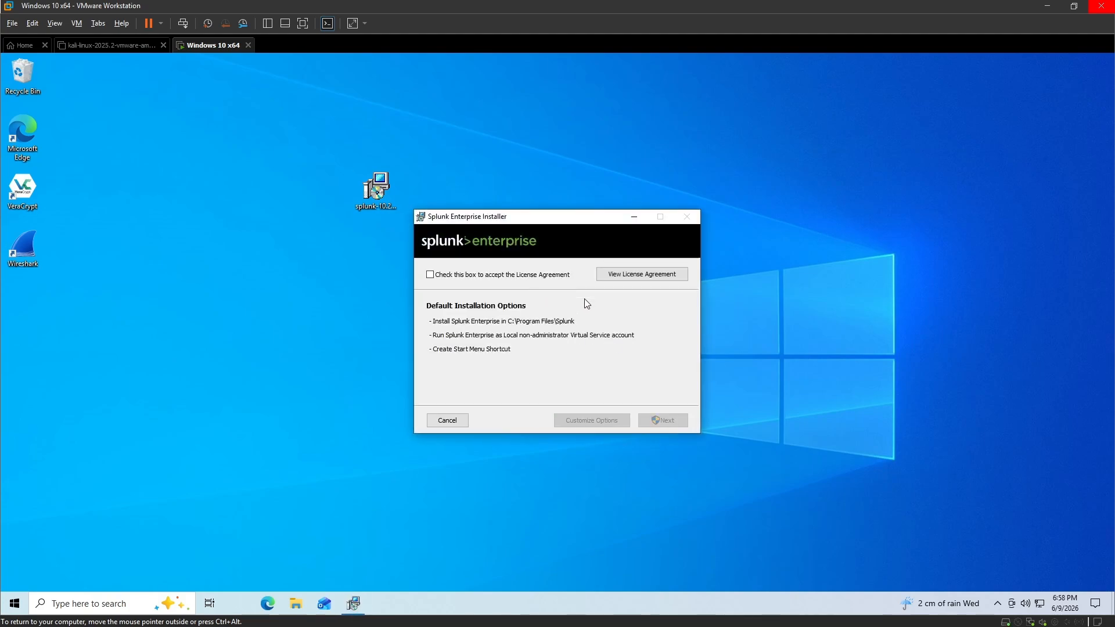
{"action": "left_click", "coordinate": [431, 276]}
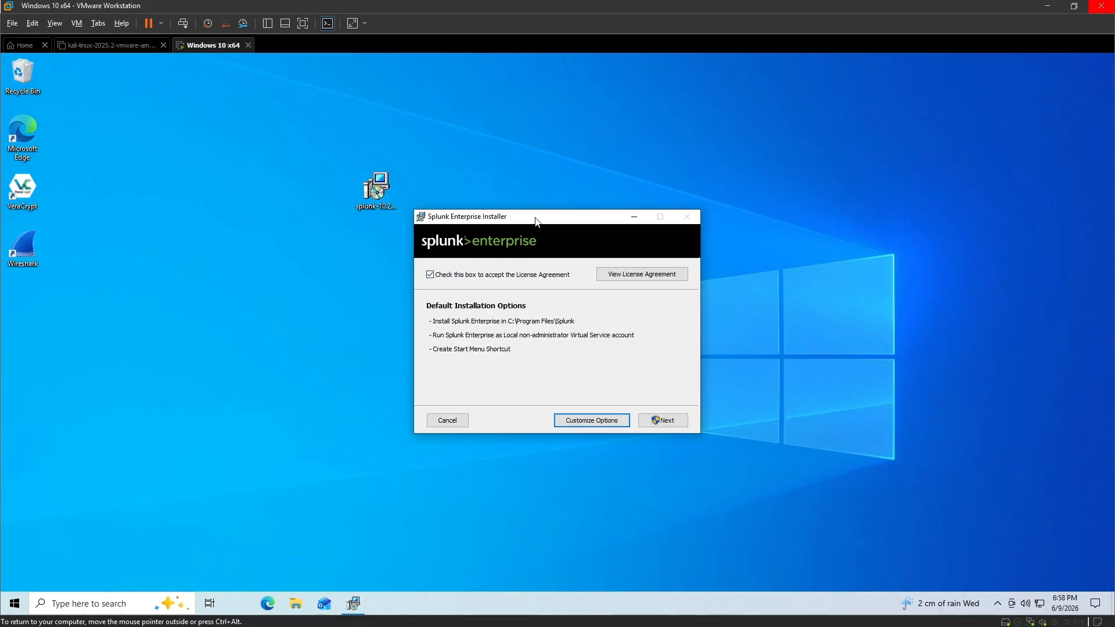
{"action": "left_click_drag", "start_coordinate": [535, 222], "coordinate": [470, 226]}
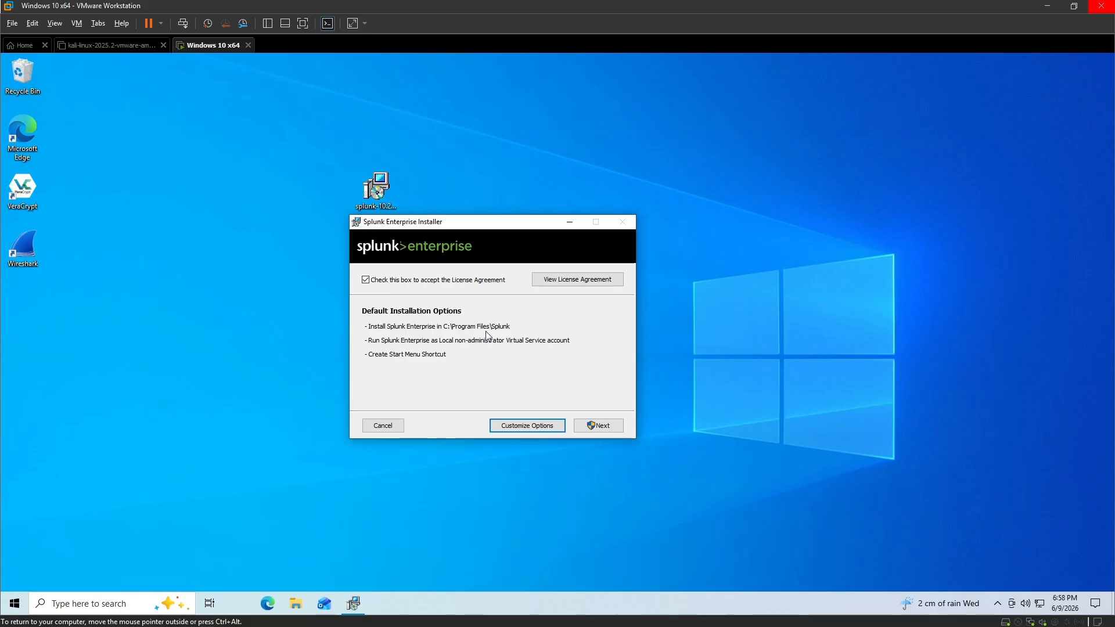
{"action": "left_click", "coordinate": [603, 427]}
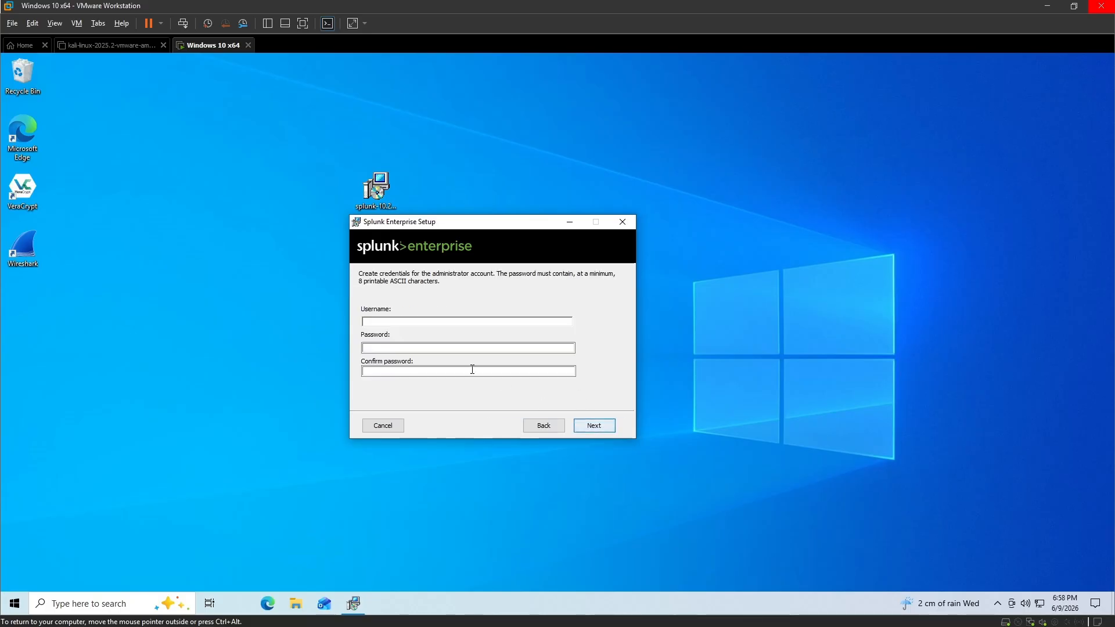
Step: Create the administrator credentials with username splunk, entering and confirming the account password
{"action": "type", "text": "splunk"}
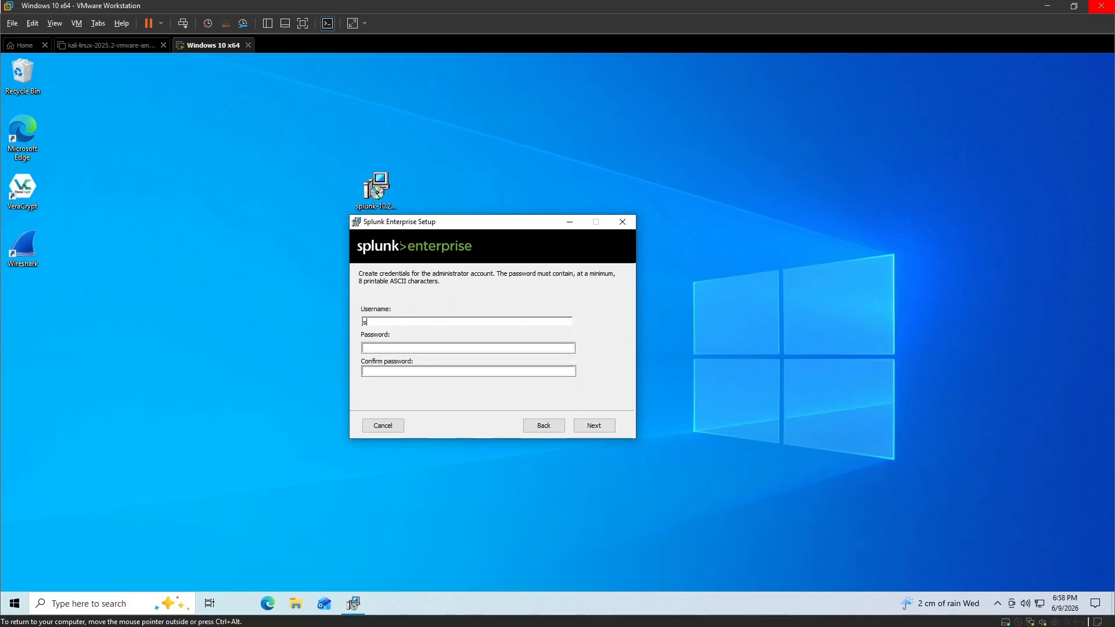
{"action": "left_click", "coordinate": [439, 346]}
{"action": "type", "text": "••••••••"}
{"action": "left_click", "coordinate": [446, 371]}
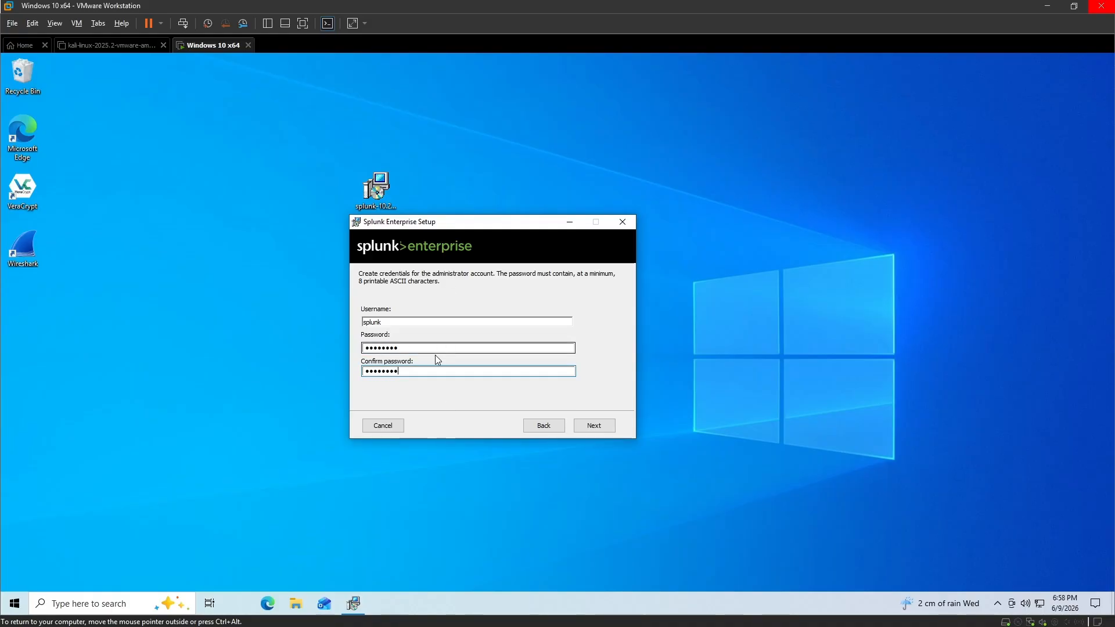
{"action": "left_click", "coordinate": [598, 428]}
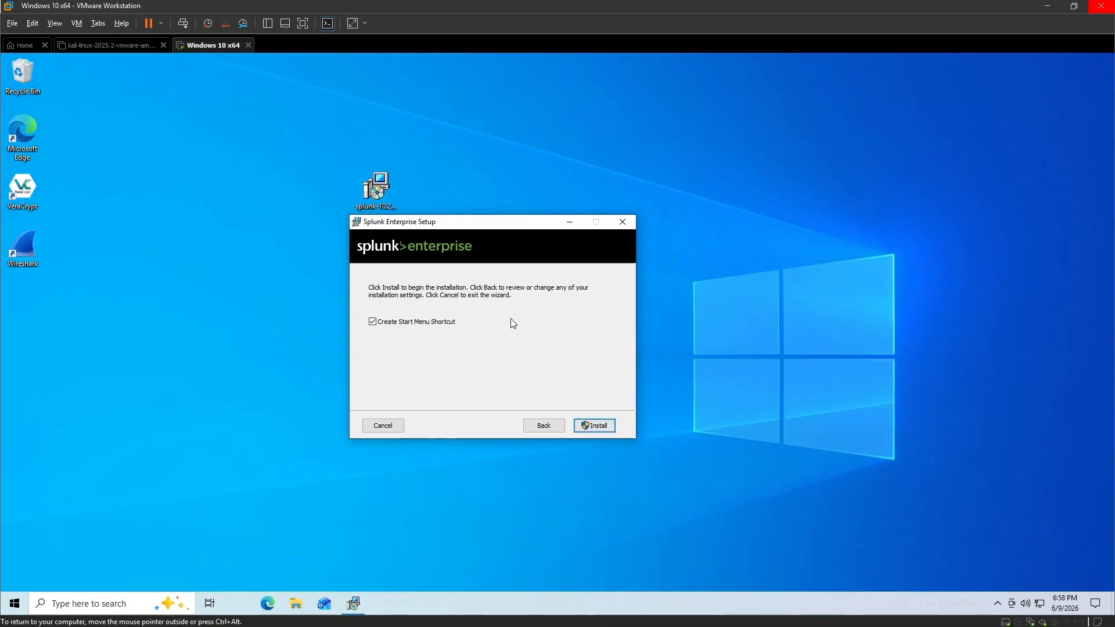
Step: Start the Splunk Enterprise installation with the Start Menu shortcut enabled and allow it to make changes to the device
{"action": "left_click", "coordinate": [601, 427]}
{"action": "left_click_drag", "start_coordinate": [486, 226], "coordinate": [476, 196]}
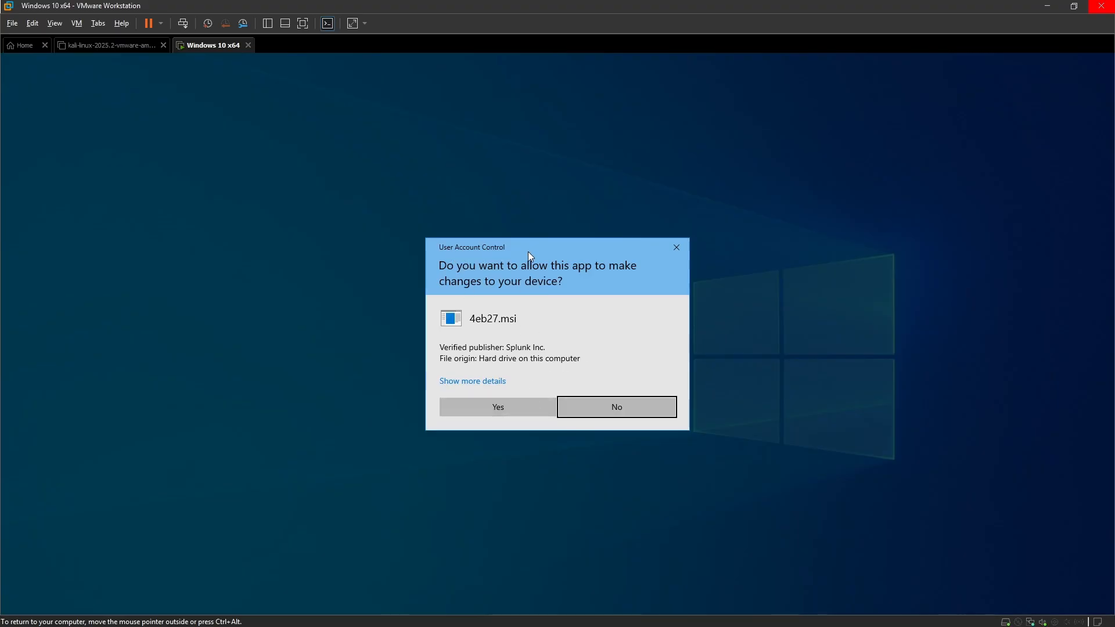
{"action": "left_click", "coordinate": [514, 409]}
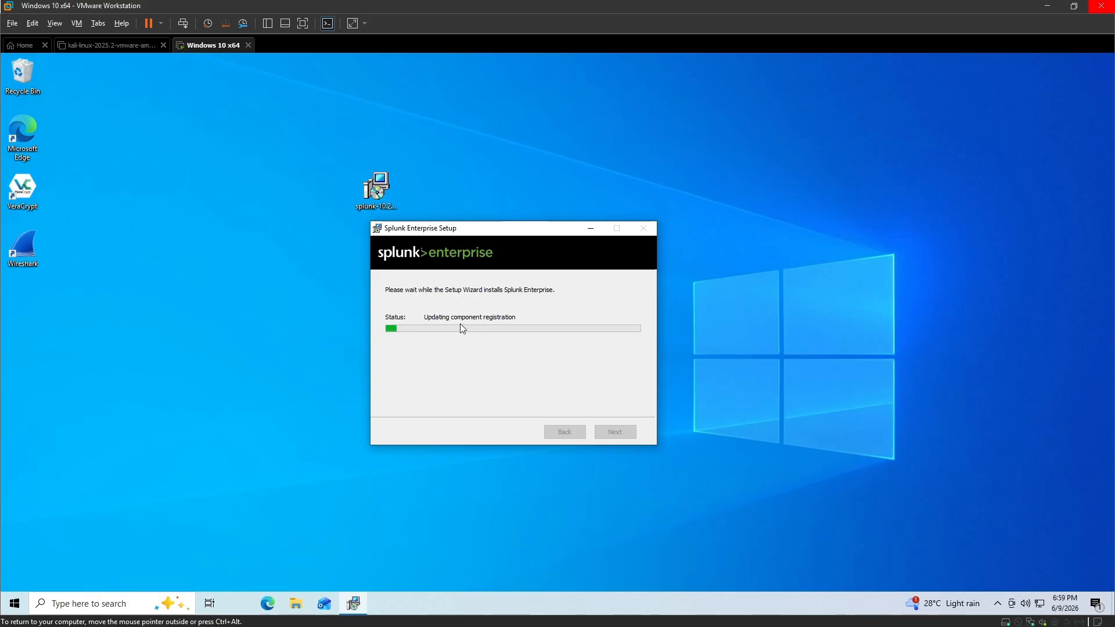
Step: Put the Splunk installer file back beneath the Wireshark shortcut on the desktop and reposition the setup window
{"action": "left_click_drag", "start_coordinate": [479, 230], "coordinate": [546, 149]}
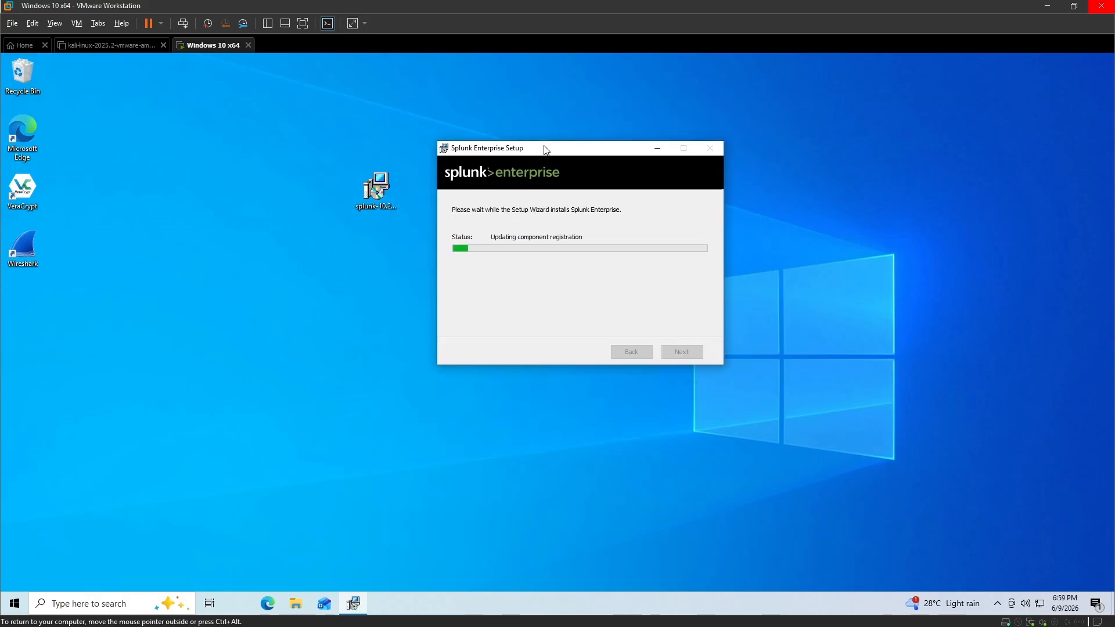
{"action": "left_click_drag", "start_coordinate": [375, 189], "coordinate": [41, 318]}
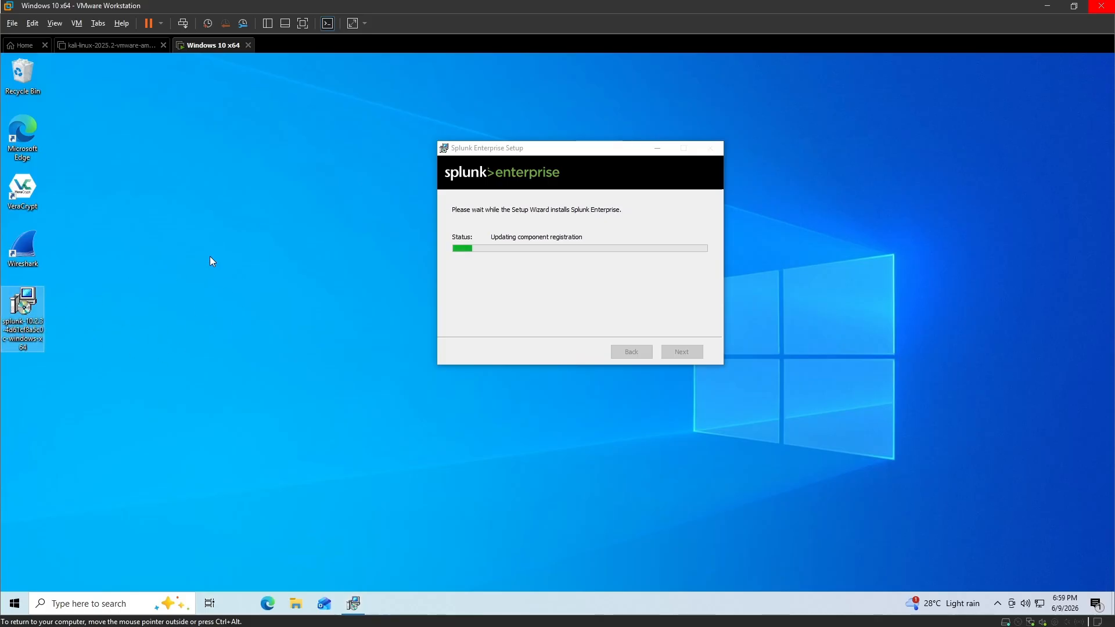
{"action": "left_click_drag", "start_coordinate": [562, 148], "coordinate": [473, 210]}
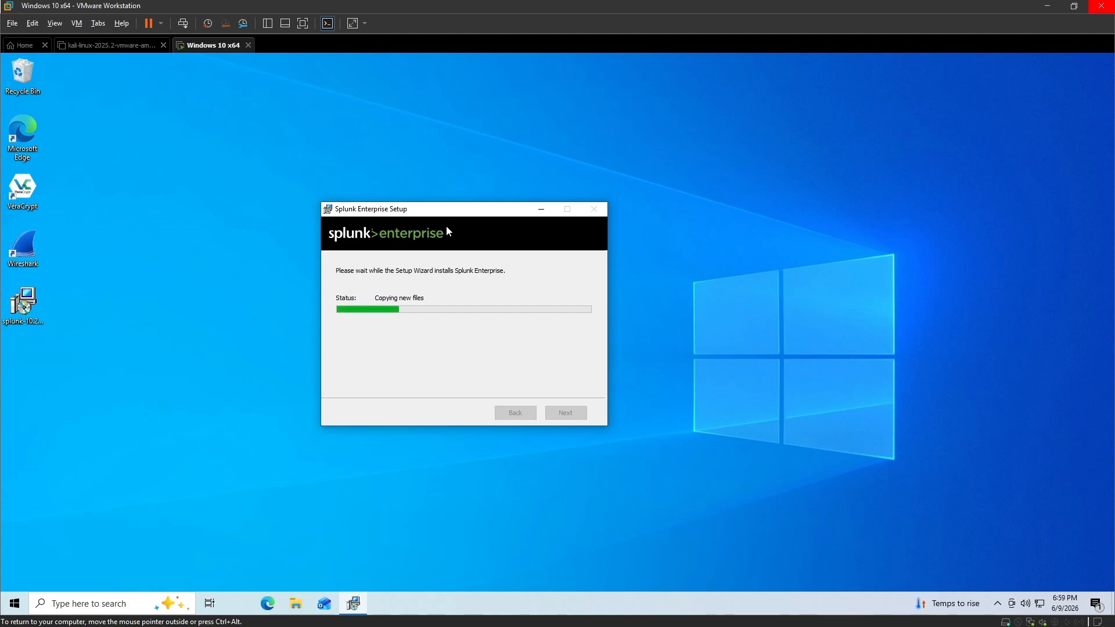
{"action": "left_click_drag", "start_coordinate": [453, 209], "coordinate": [477, 227]}
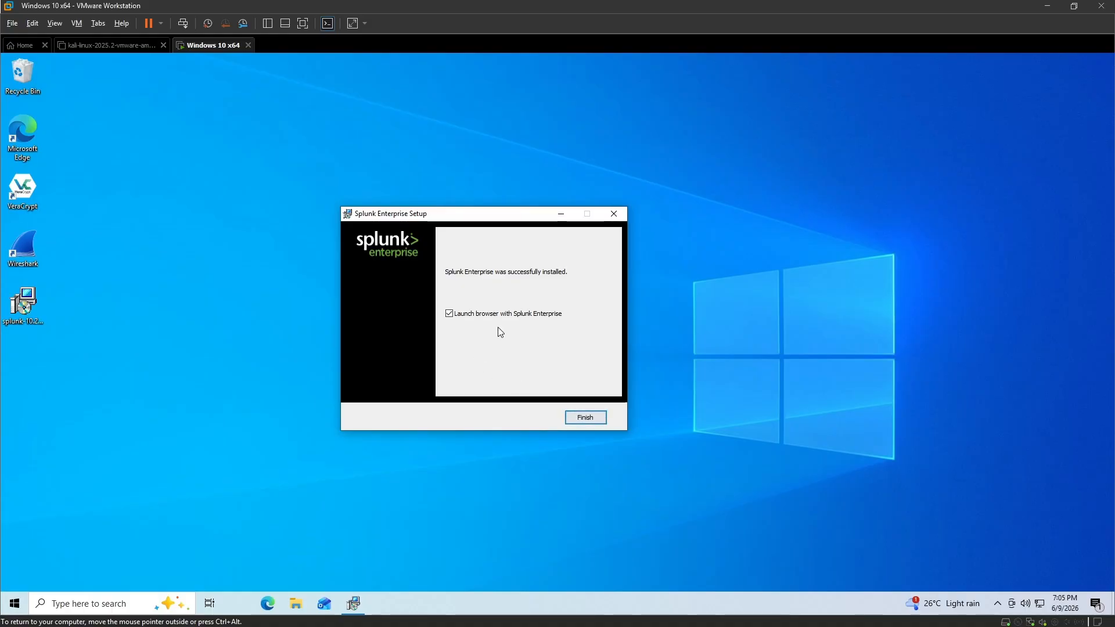
Step: Finish setup with the browser launch enabled and sign in to Splunk as splunk with the account password, without saving it
{"action": "left_click", "coordinate": [586, 417]}
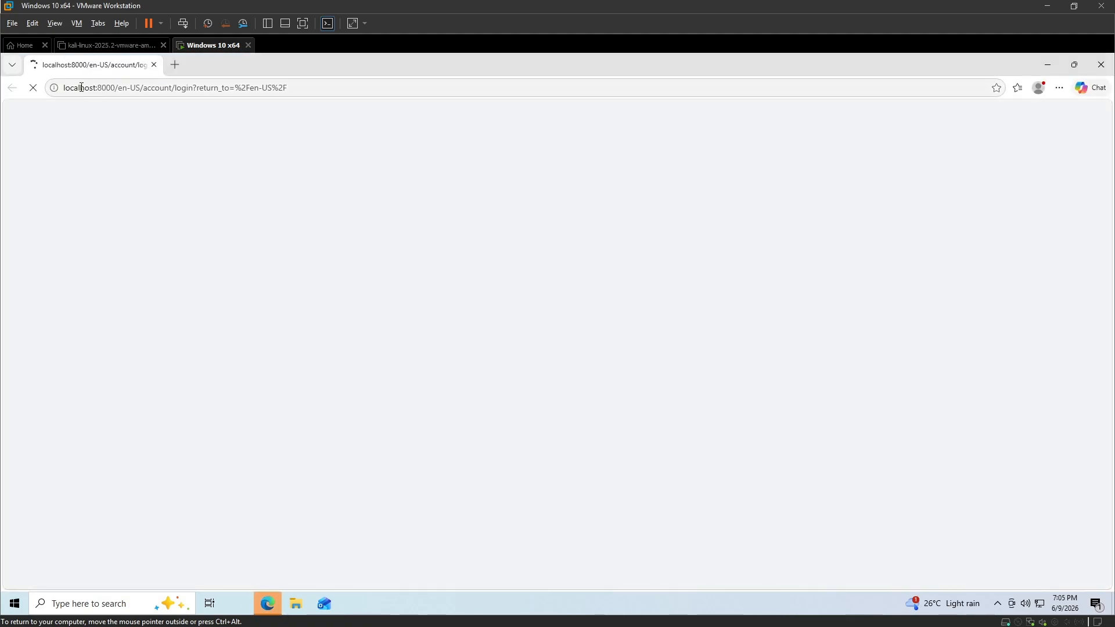
{"action": "left_click_drag", "start_coordinate": [112, 88], "coordinate": [104, 89]}
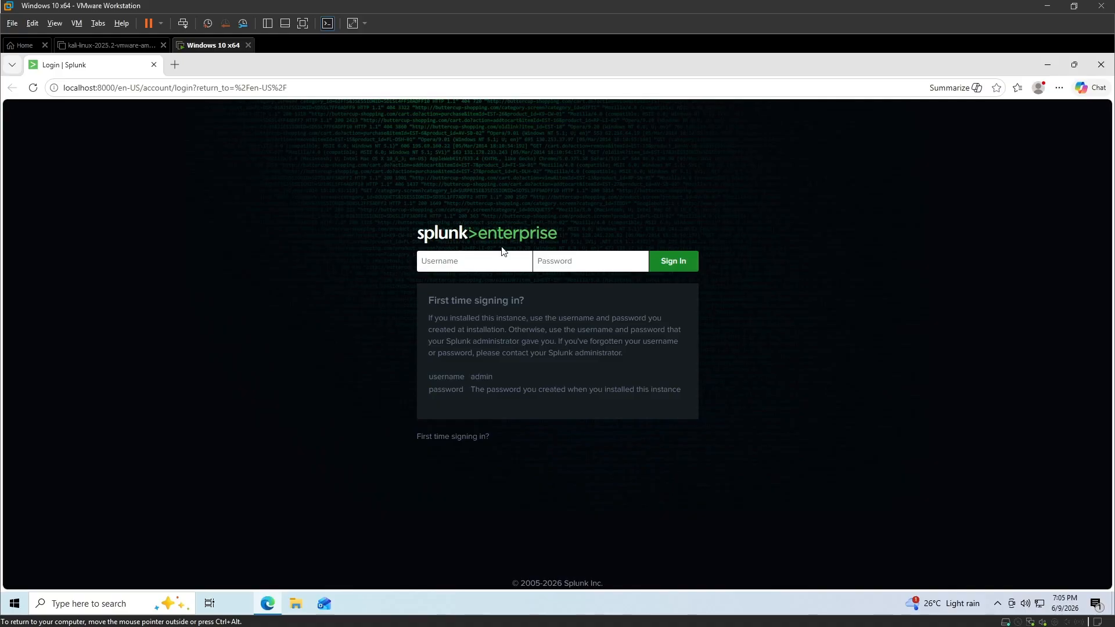
{"action": "type", "text": "splunk"}
{"action": "left_click", "coordinate": [596, 266]}
{"action": "type", "text": "•••••"}
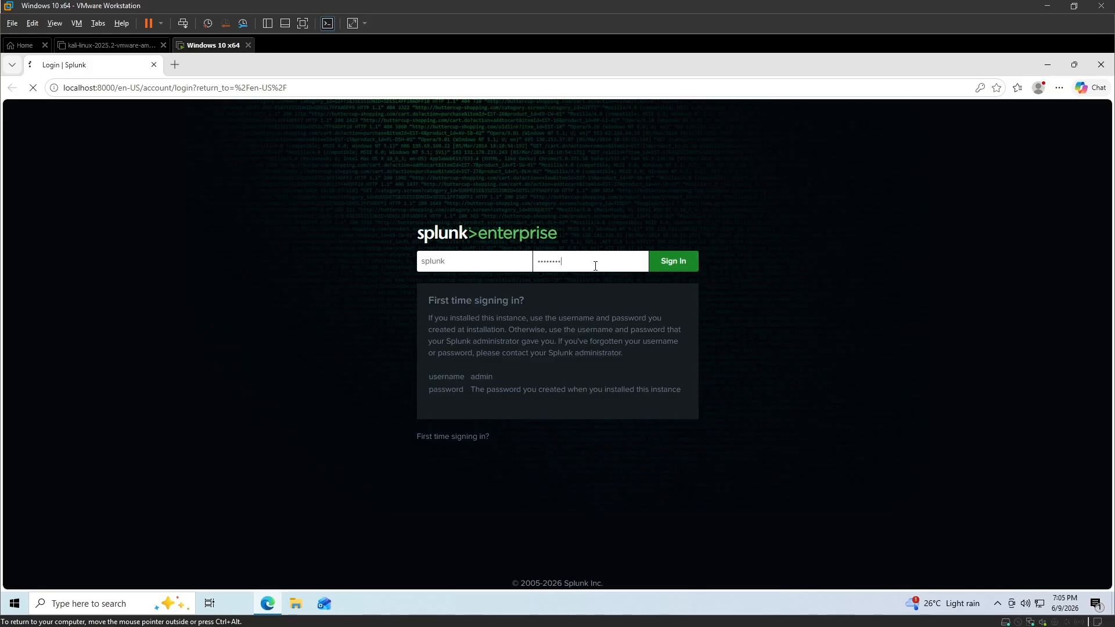
{"action": "left_click", "coordinate": [672, 266]}
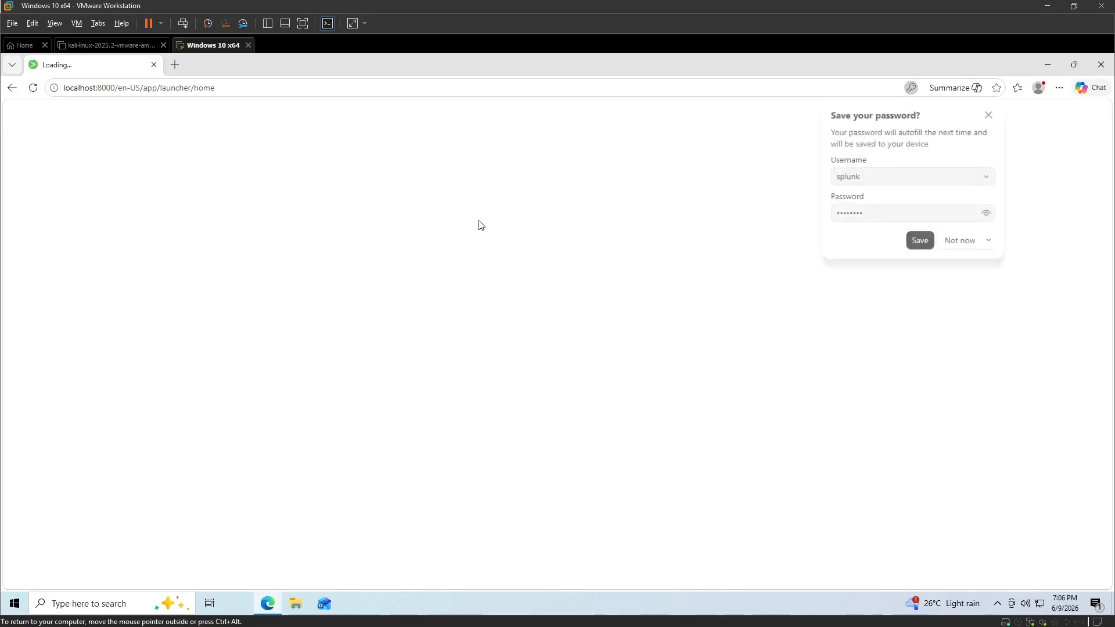
{"action": "left_click", "coordinate": [989, 114]}
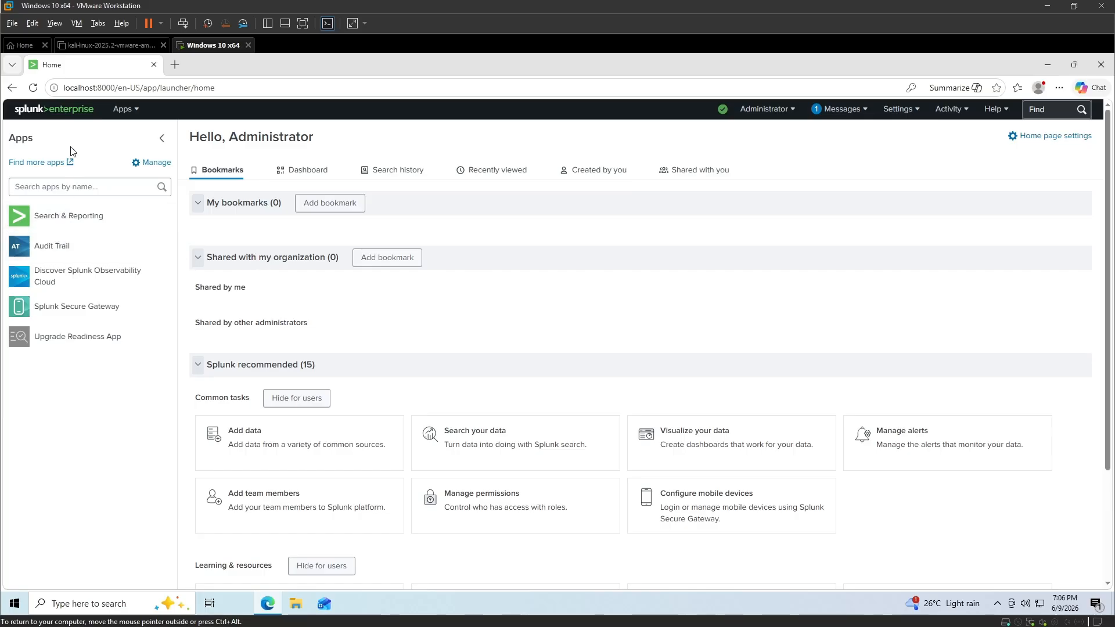
Step: Start adding data with the Monitor method, skipping the quick tour and dismissing the product usage data notice
{"action": "left_click", "coordinate": [39, 109]}
{"action": "left_click", "coordinate": [253, 438]}
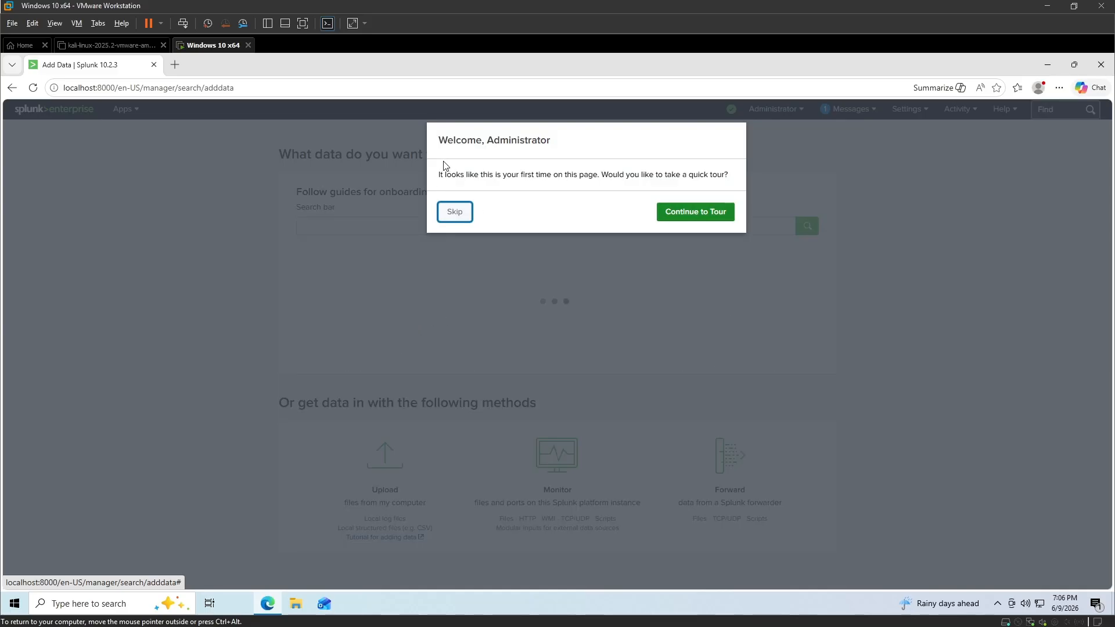
{"action": "left_click", "coordinate": [453, 213]}
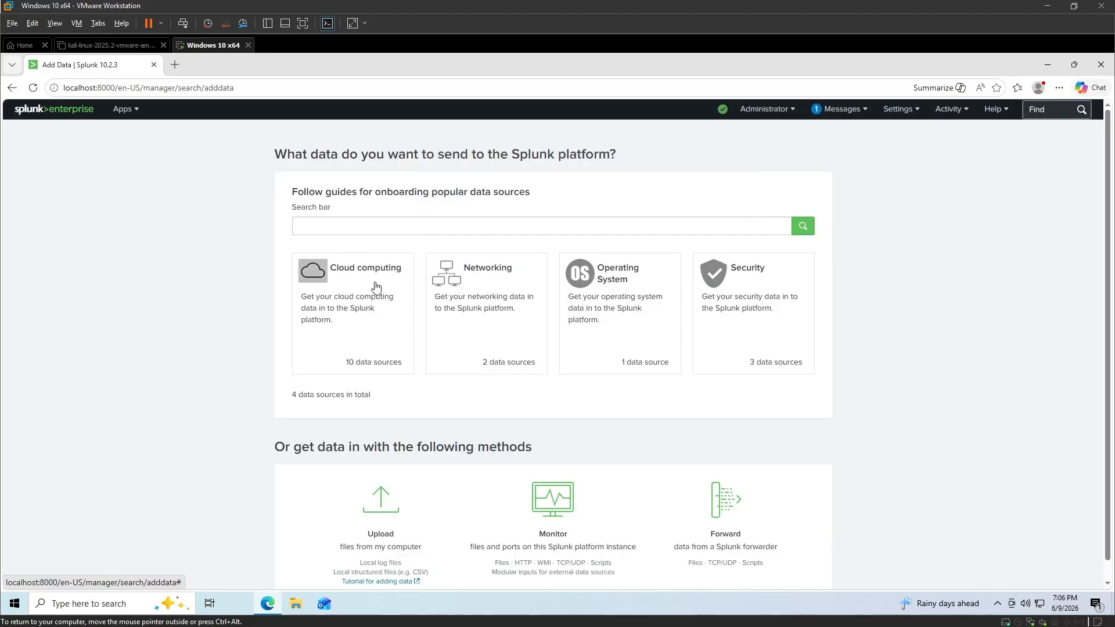
{"action": "scroll", "coordinate": [404, 395], "scroll_direction": "down", "scroll_amount": 1}
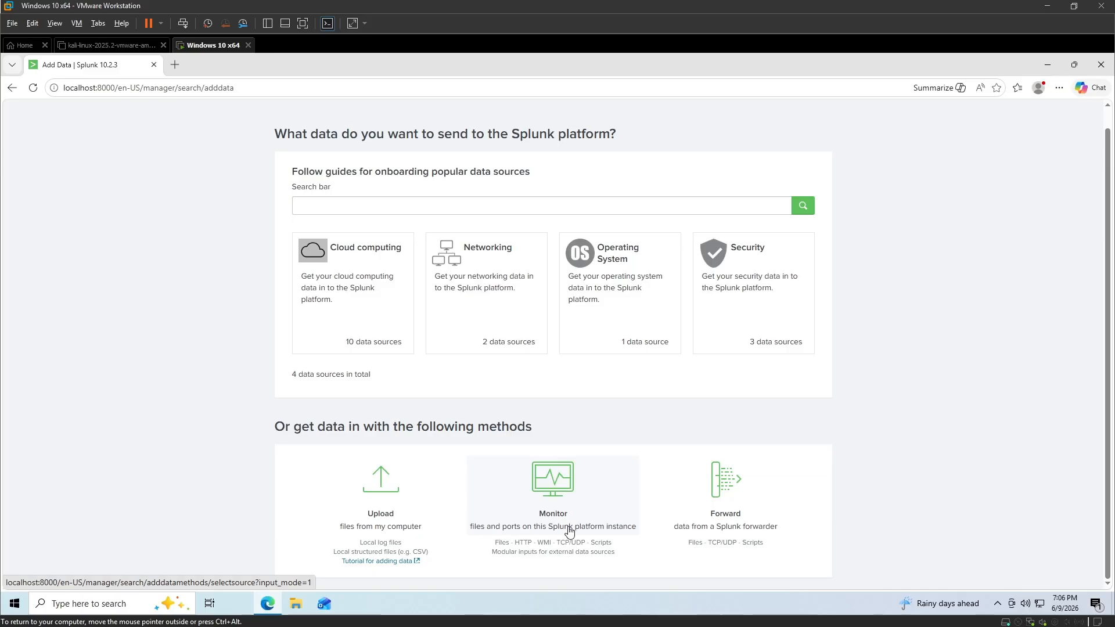
{"action": "left_click", "coordinate": [549, 495]}
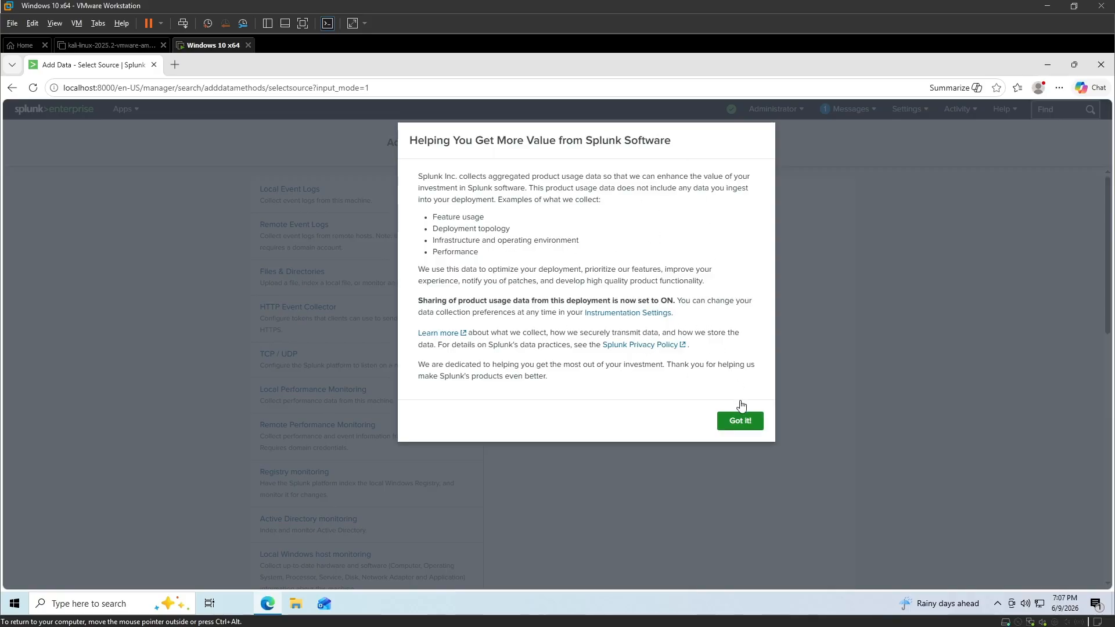
{"action": "left_click", "coordinate": [747, 423]}
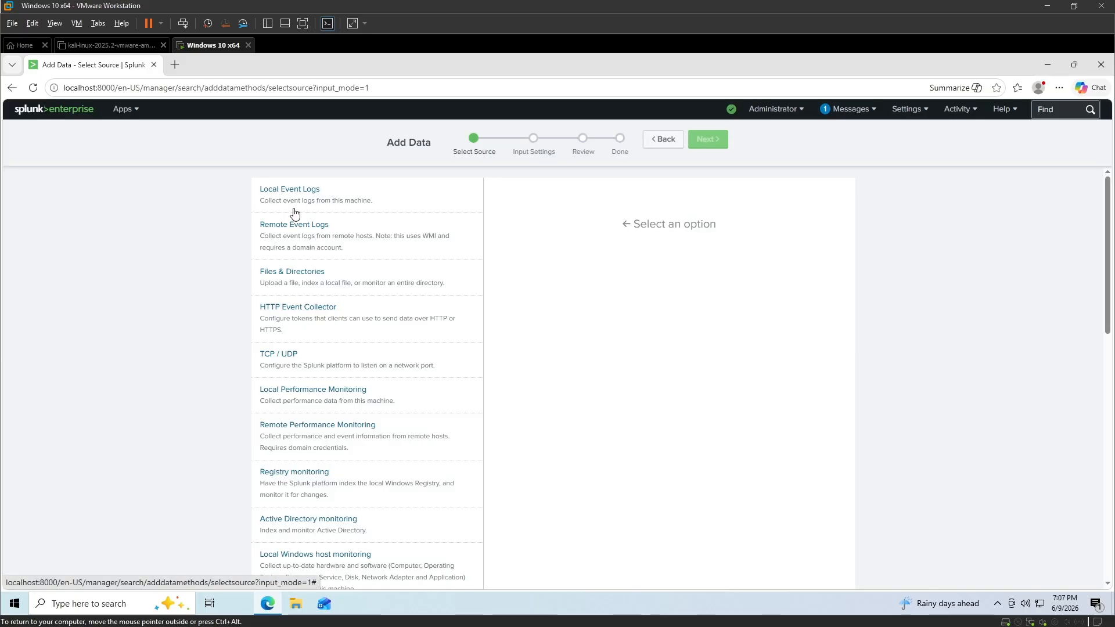
{"action": "scroll", "coordinate": [329, 356], "scroll_direction": "down", "scroll_amount": 8}
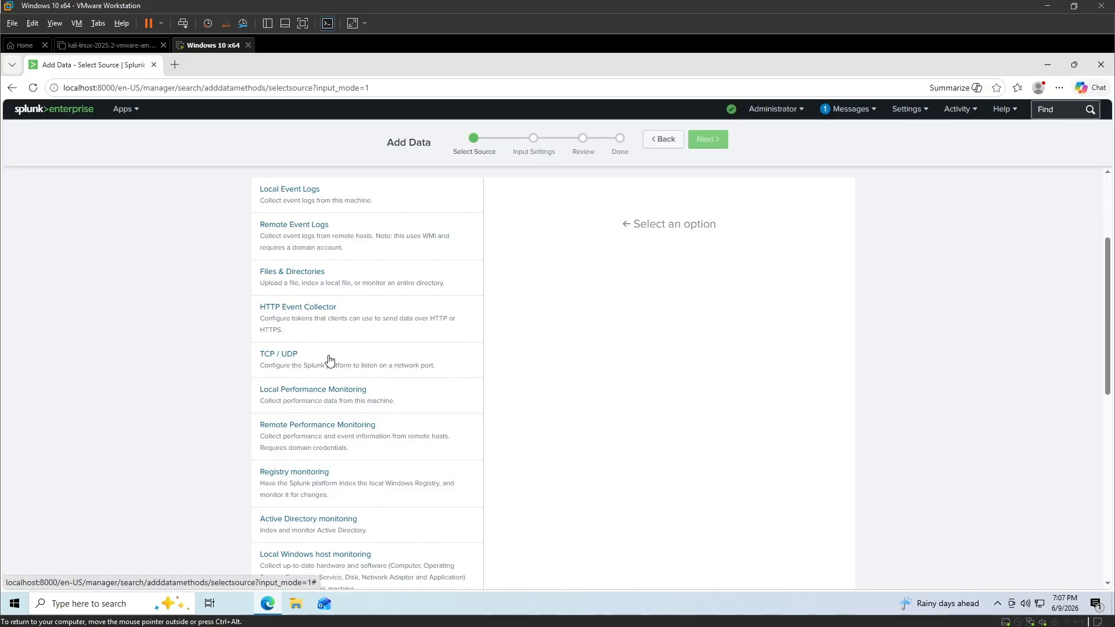
{"action": "scroll", "coordinate": [298, 399], "scroll_direction": "up", "scroll_amount": 5}
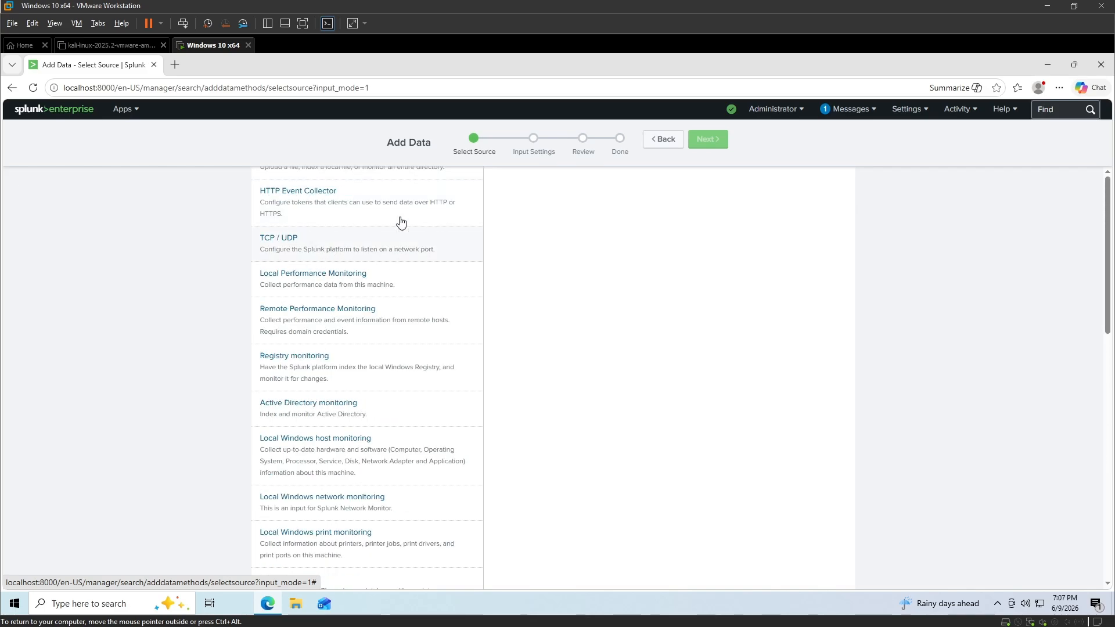
{"action": "double_click", "coordinate": [399, 61]}
{"action": "double_click", "coordinate": [375, 78]}
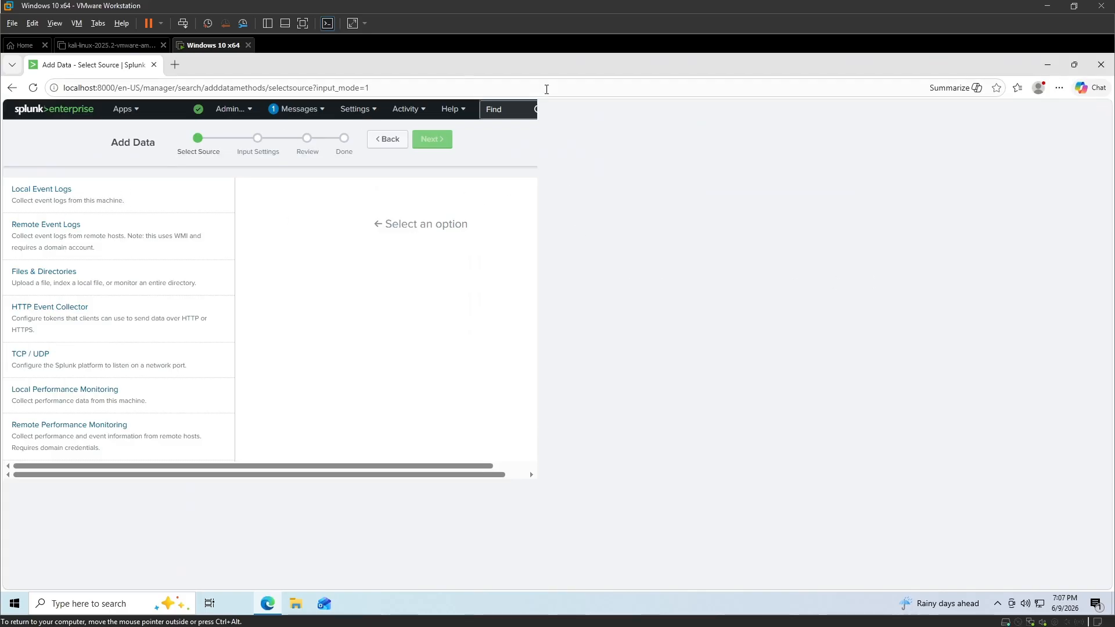
{"action": "double_click", "coordinate": [499, 68]}
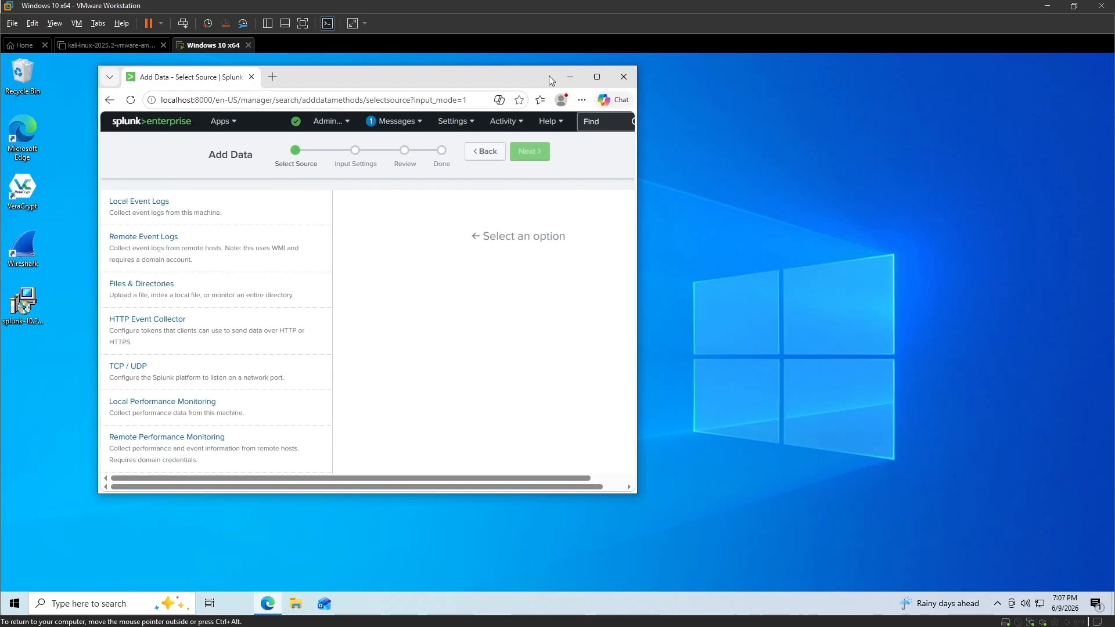
{"action": "double_click", "coordinate": [589, 80]}
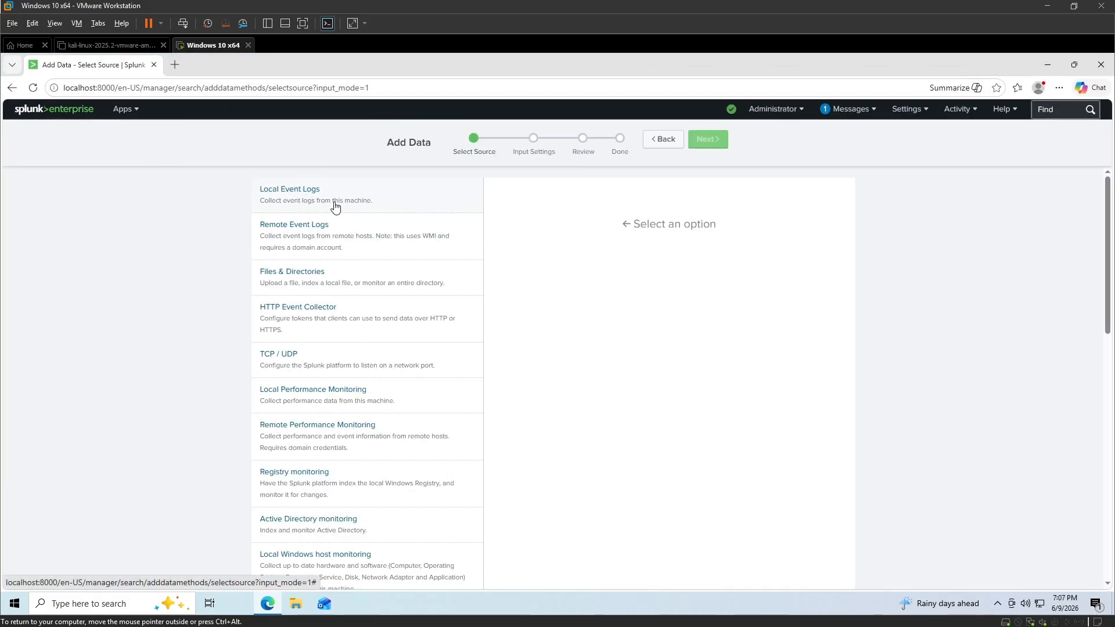
Step: Choose Local Event Logs as the data source and select only the Security log for indexing
{"action": "left_click", "coordinate": [290, 189]}
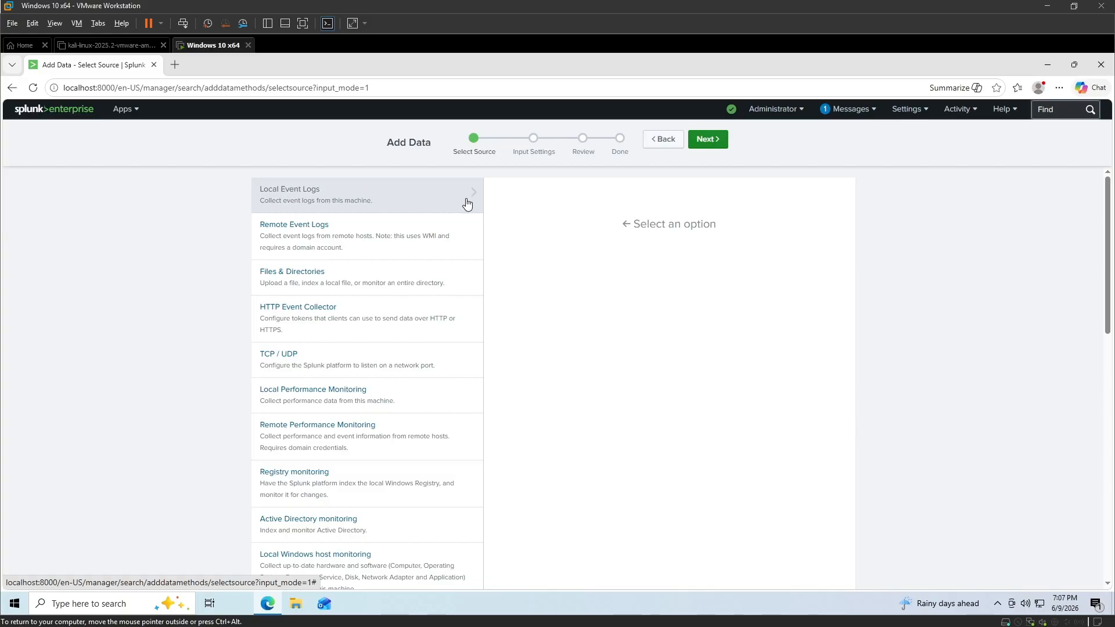
{"action": "left_click", "coordinate": [713, 142]}
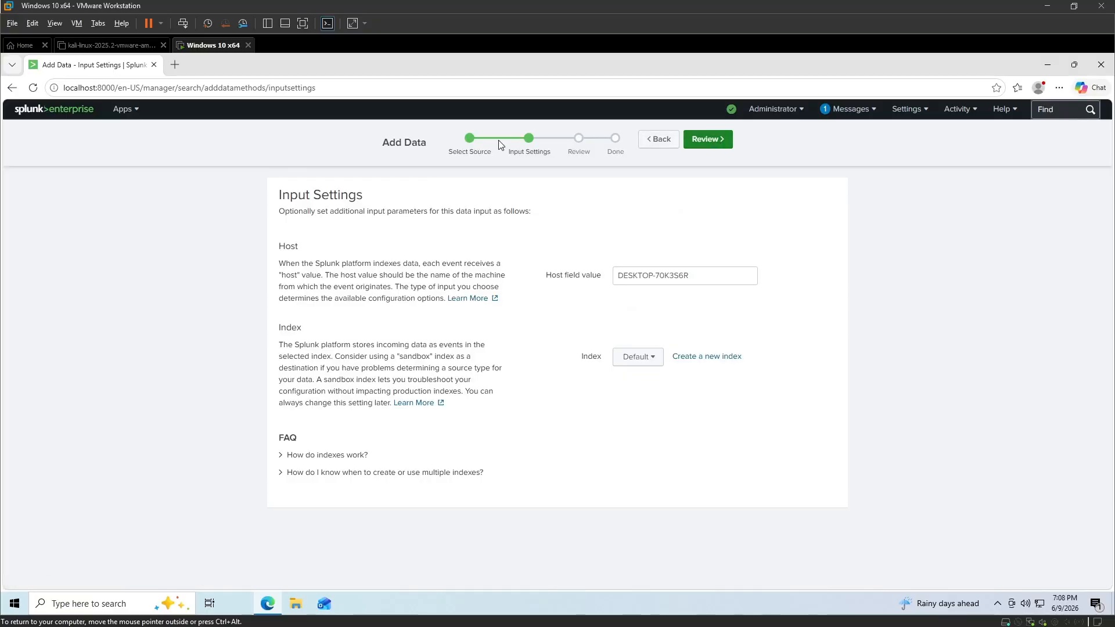
{"action": "left_click", "coordinate": [660, 142]}
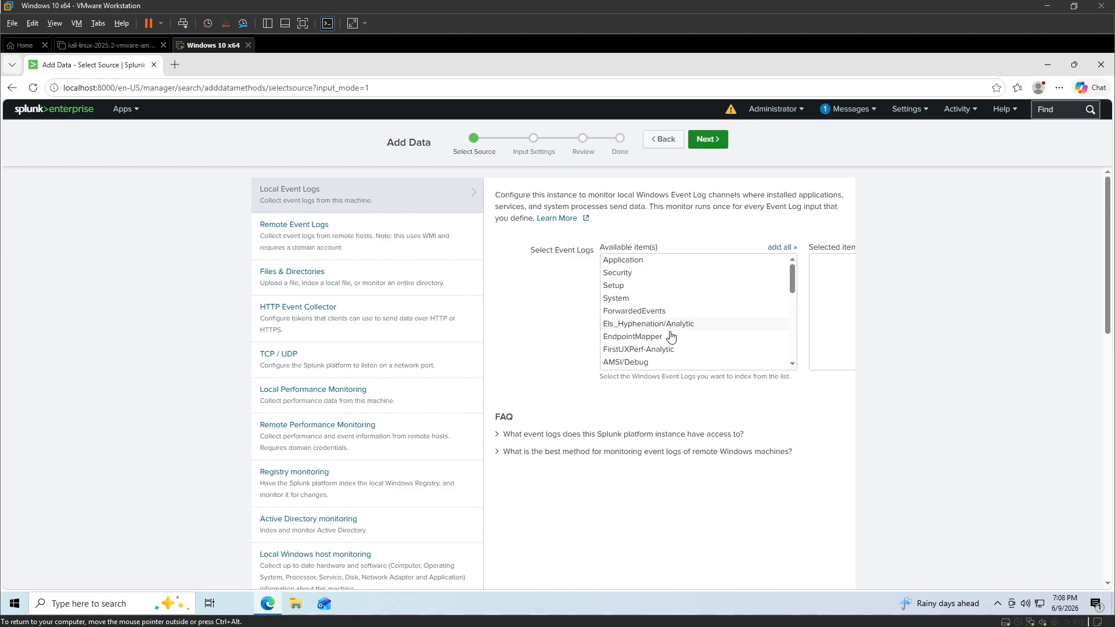
{"action": "left_click", "coordinate": [624, 275]}
{"action": "left_click", "coordinate": [632, 261]}
{"action": "left_click", "coordinate": [631, 285]}
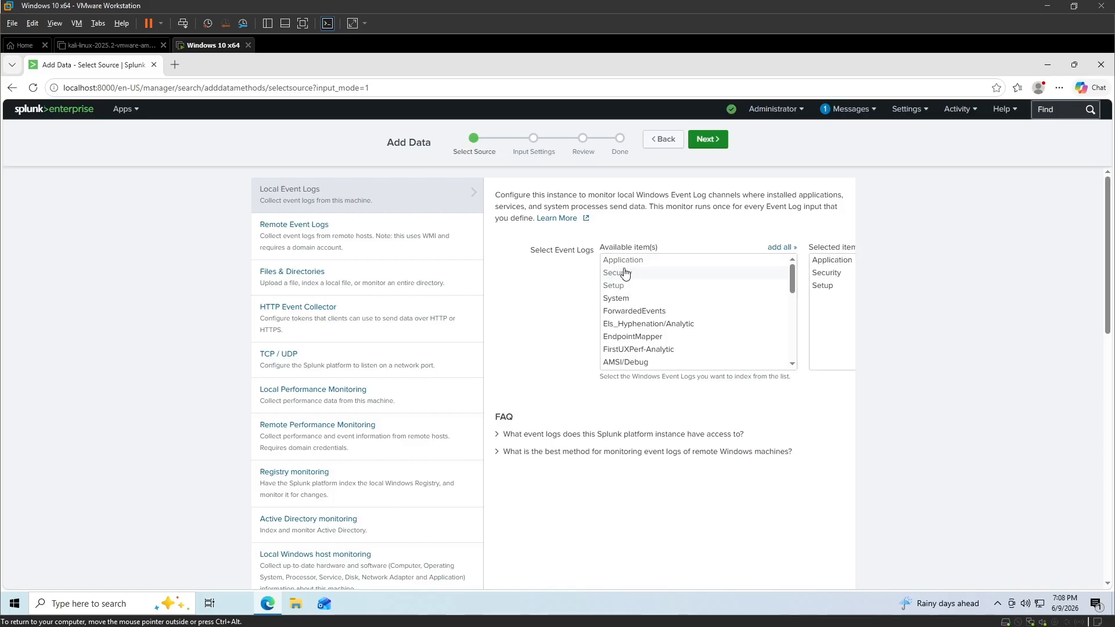
{"action": "left_click", "coordinate": [820, 262]}
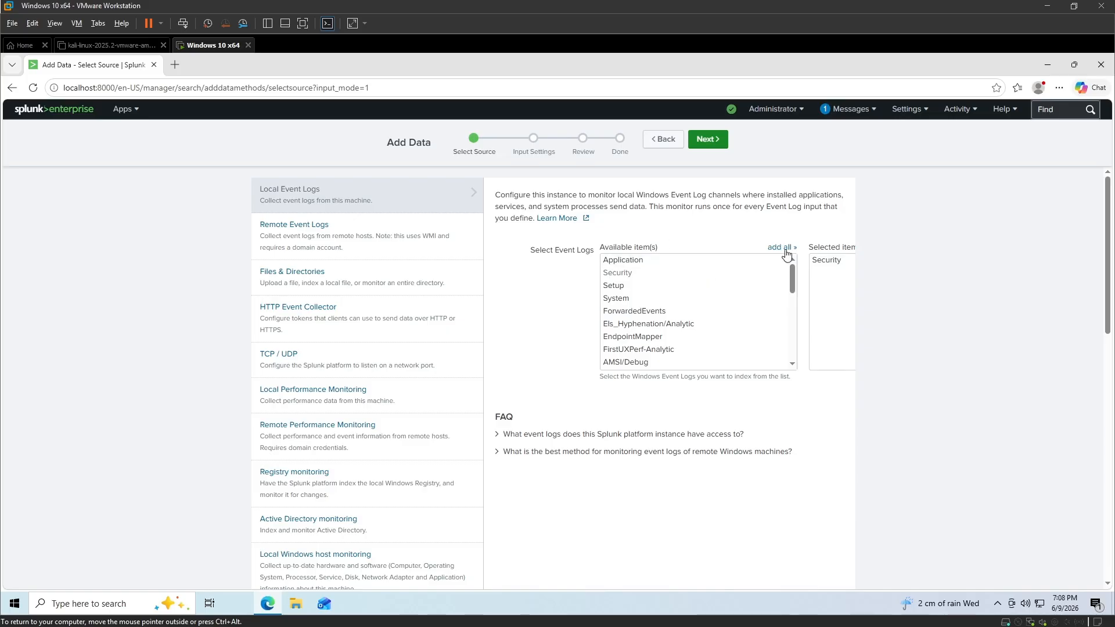
Step: Keep the existing host value and the Default index, review the event log input and submit it
{"action": "left_click", "coordinate": [707, 139]}
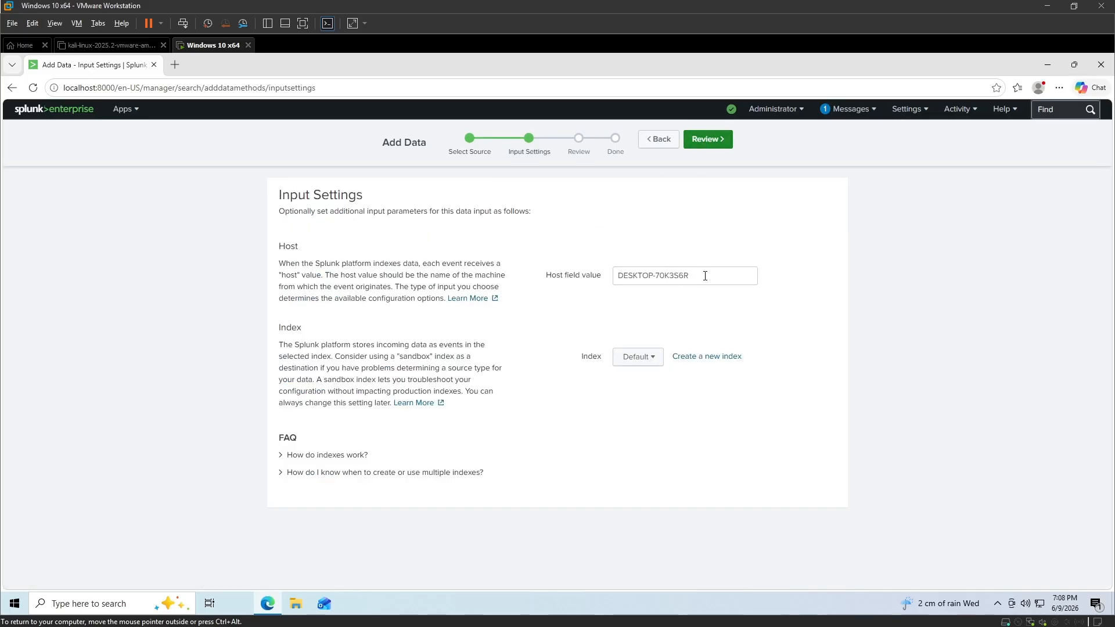
{"action": "left_click_drag", "start_coordinate": [704, 276], "coordinate": [616, 276]}
{"action": "left_click", "coordinate": [647, 187]}
{"action": "left_click", "coordinate": [720, 144]}
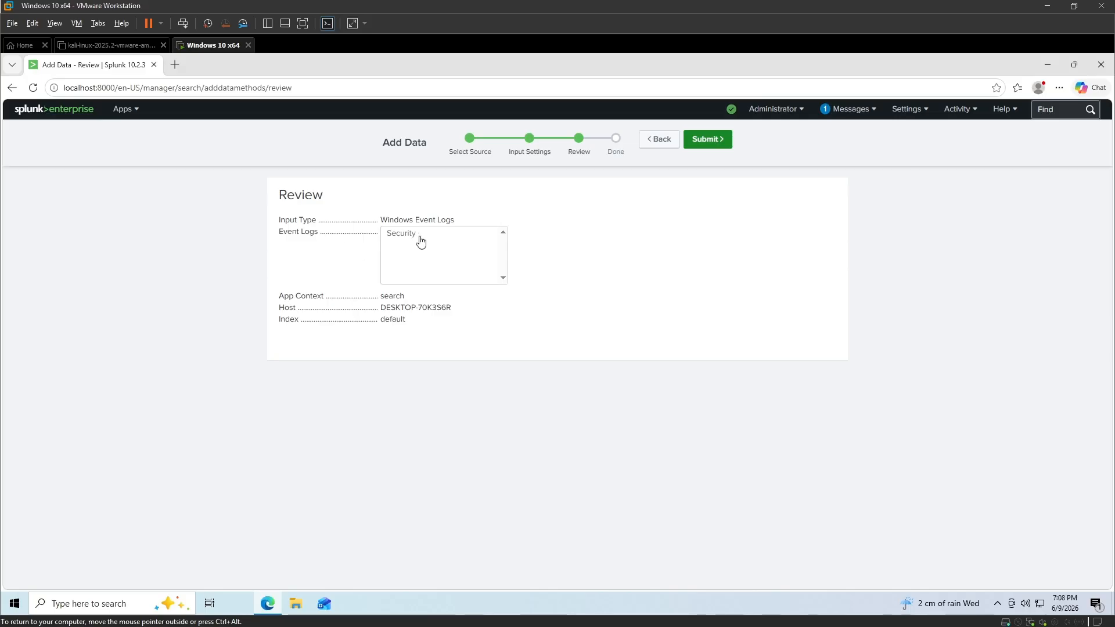
{"action": "left_click", "coordinate": [723, 144]}
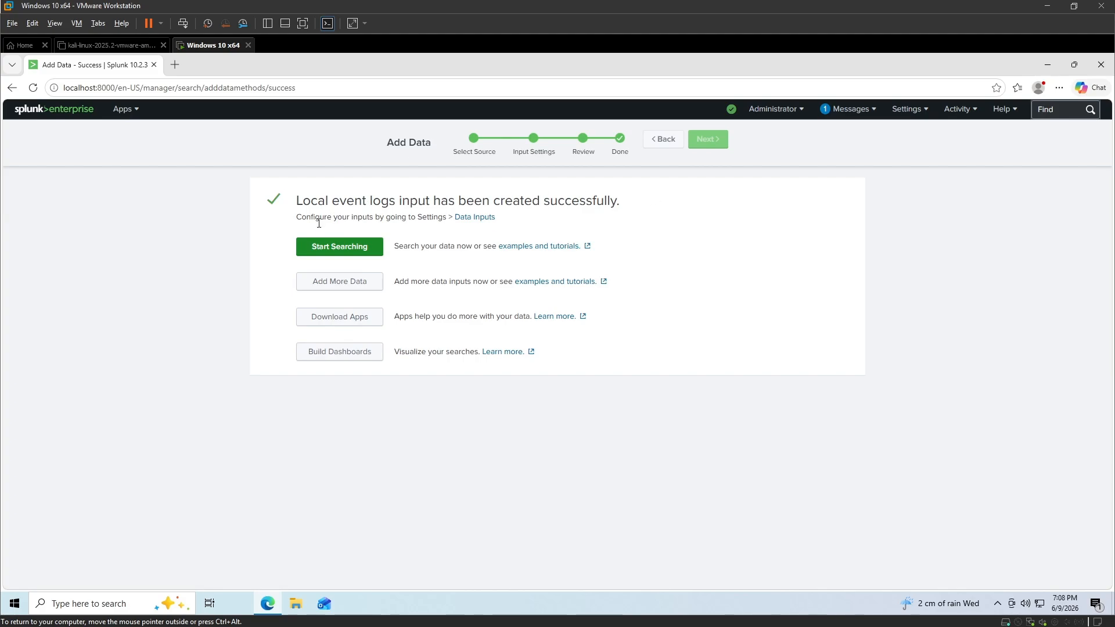
Step: Start searching the newly added event log data and skip the quick tour of the search page
{"action": "left_click", "coordinate": [337, 247]}
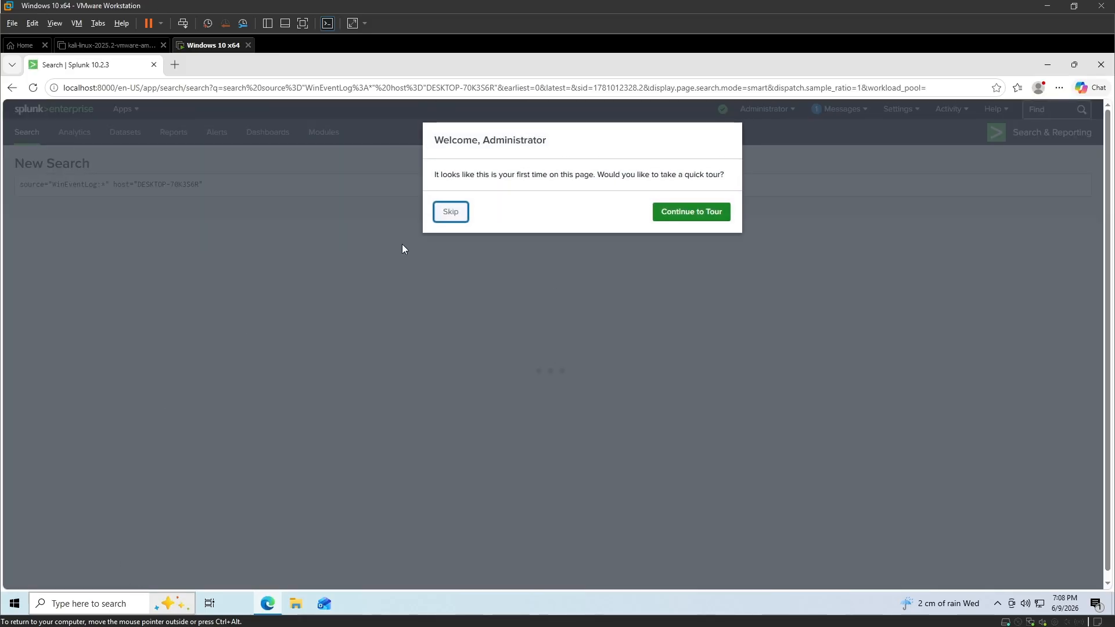
{"action": "left_click", "coordinate": [456, 213]}
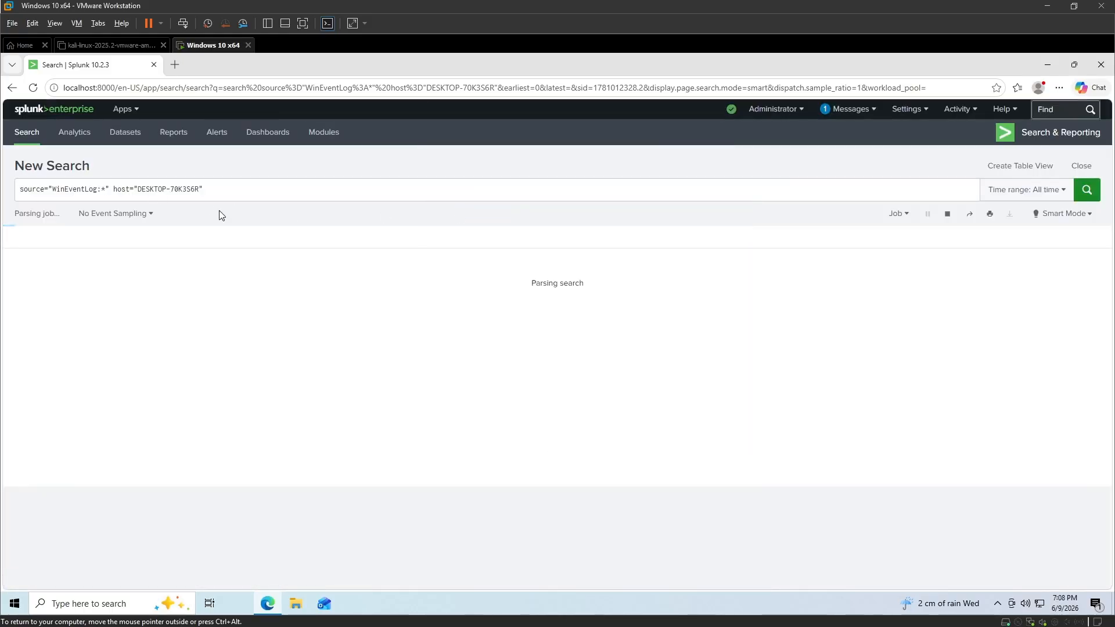
{"action": "left_click", "coordinate": [141, 189]}
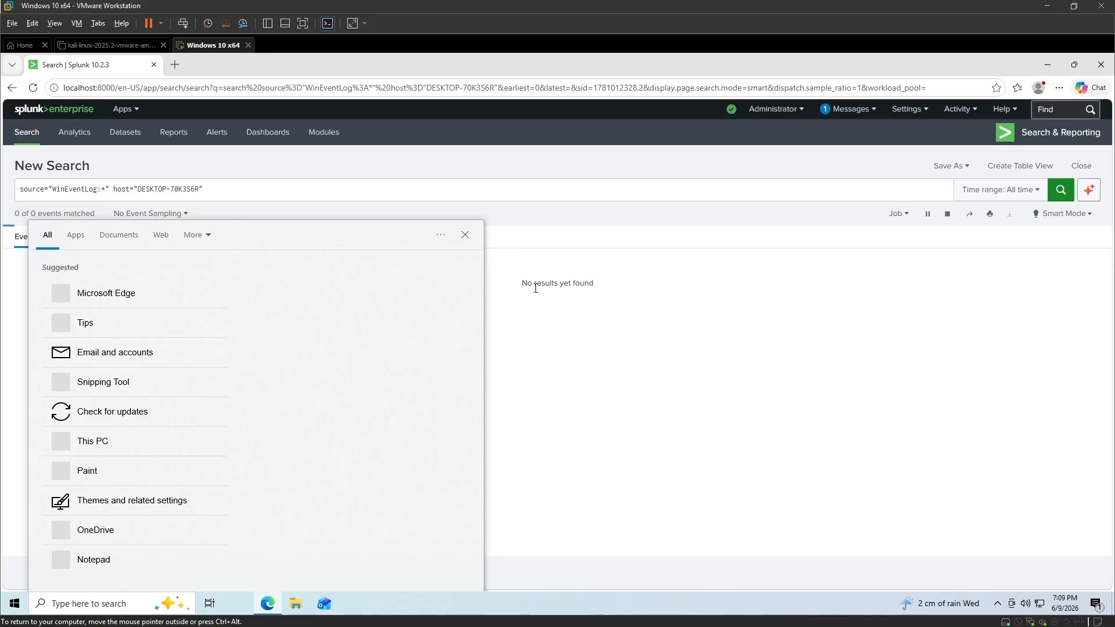
Step: Close the Windows search flyout and rerun the WinEventLog search with the time range All time
{"action": "left_click", "coordinate": [1027, 196]}
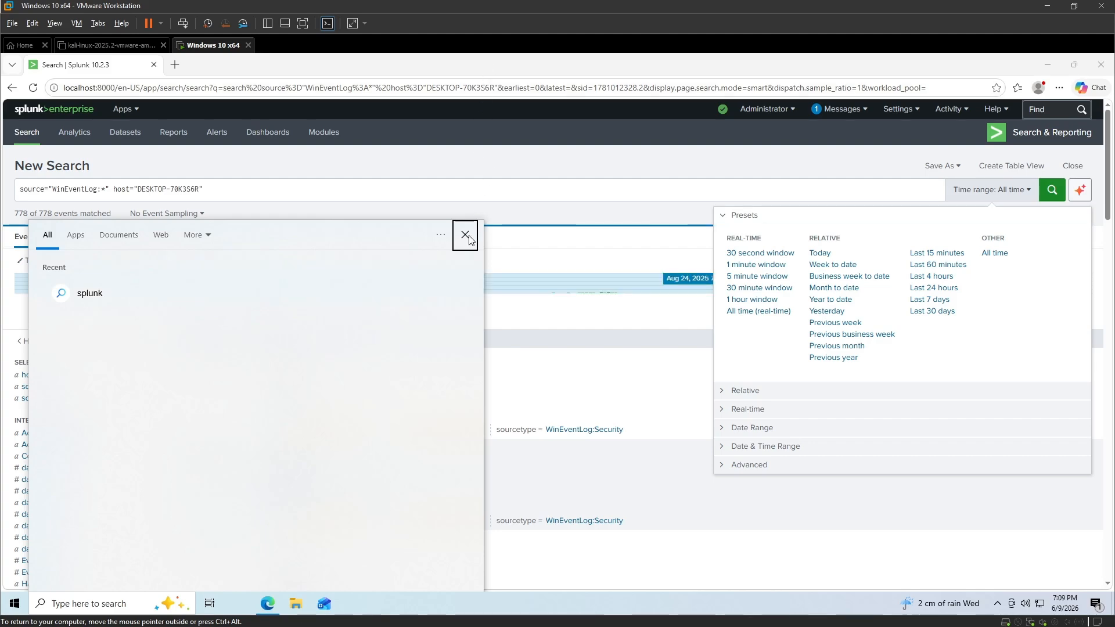
{"action": "left_click", "coordinate": [498, 66]}
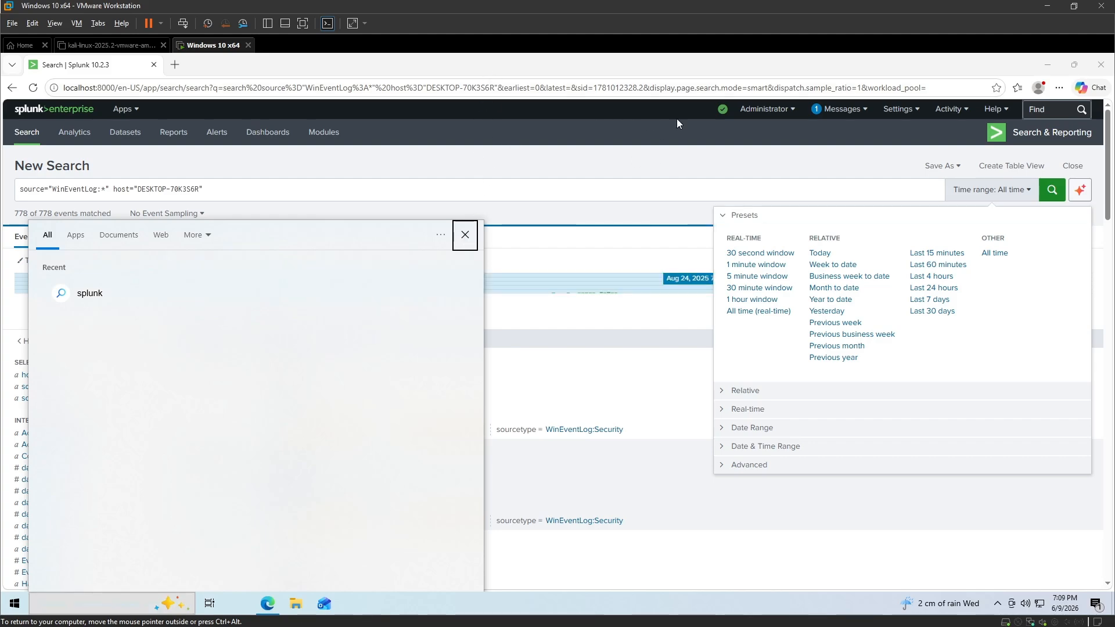
{"action": "left_click", "coordinate": [385, 64]}
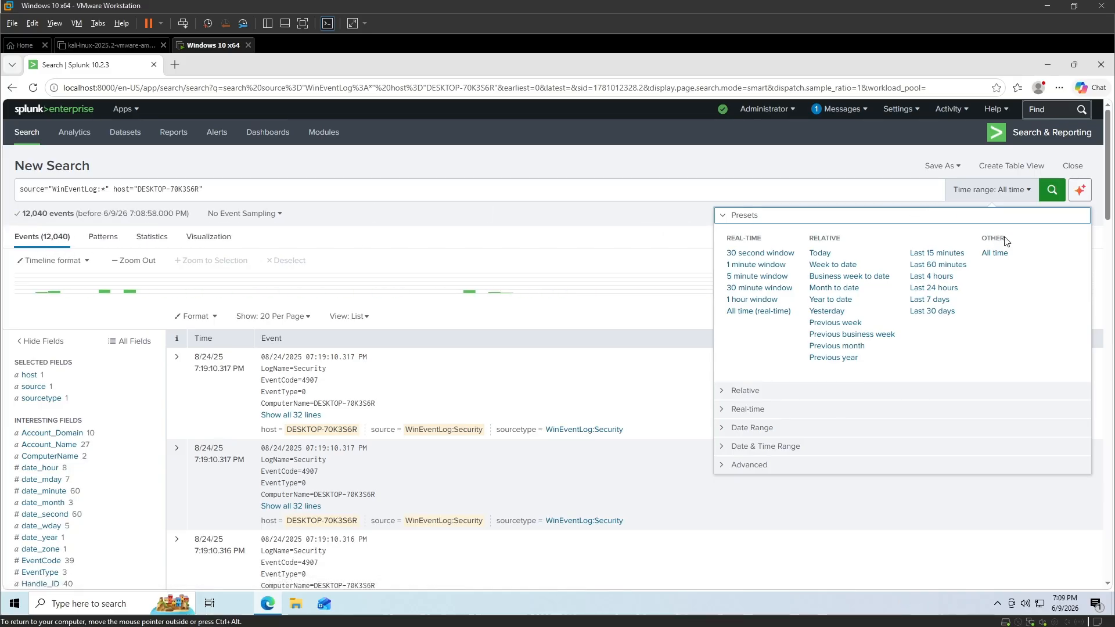
{"action": "left_click", "coordinate": [995, 253]}
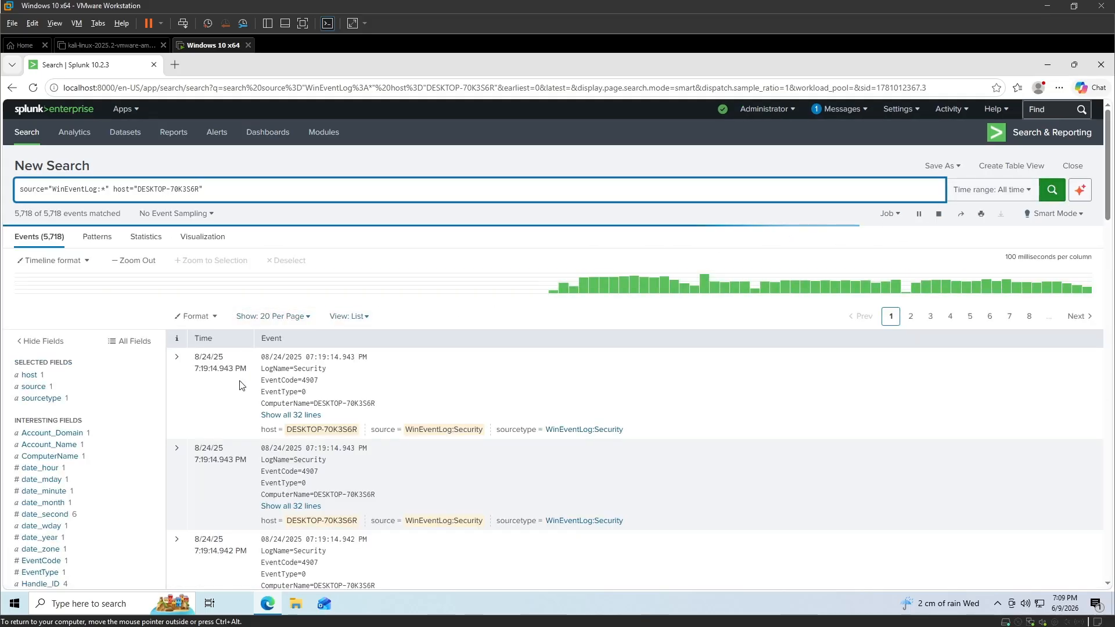
Step: Expand the first security event, examine its field values and message, and collapse it again
{"action": "left_click", "coordinate": [175, 359]}
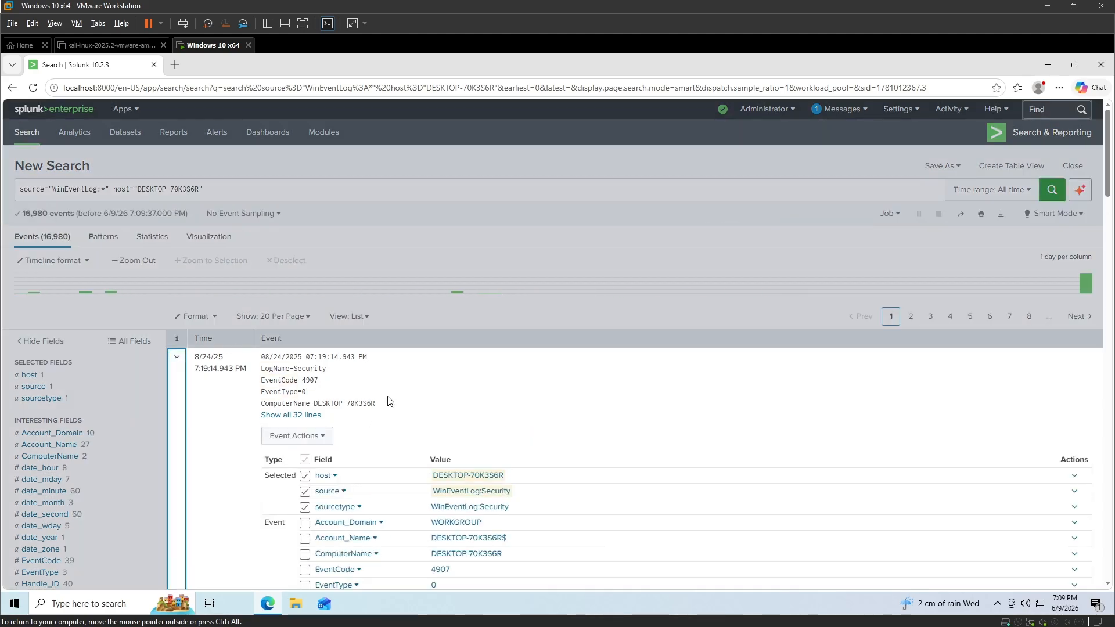
{"action": "scroll", "coordinate": [365, 431], "scroll_direction": "down", "scroll_amount": 4}
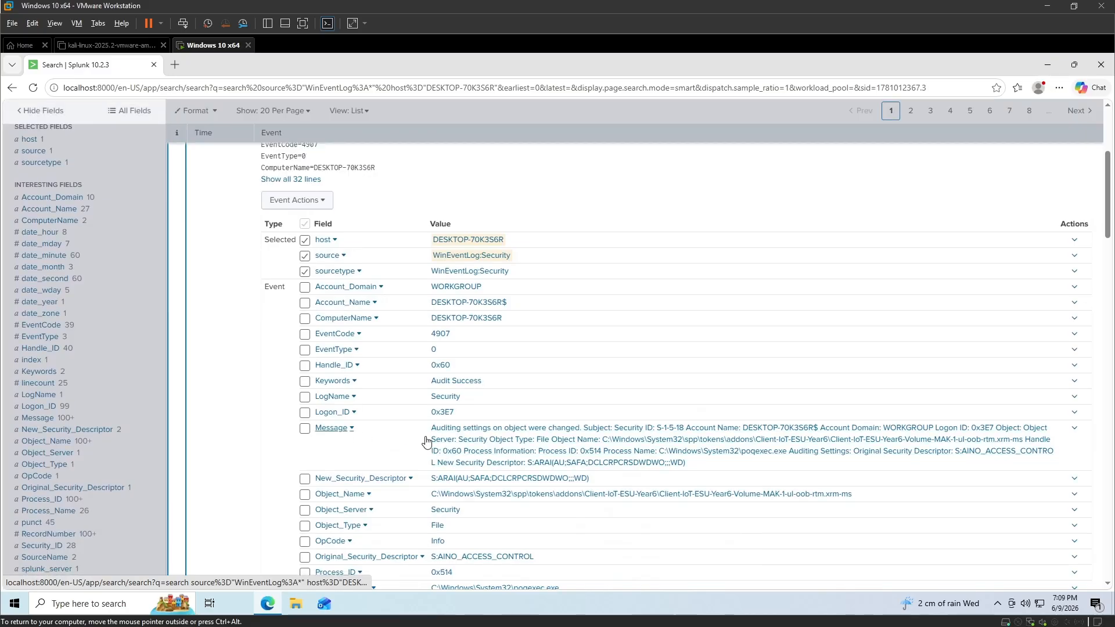
{"action": "scroll", "coordinate": [425, 442], "scroll_direction": "down", "scroll_amount": 1}
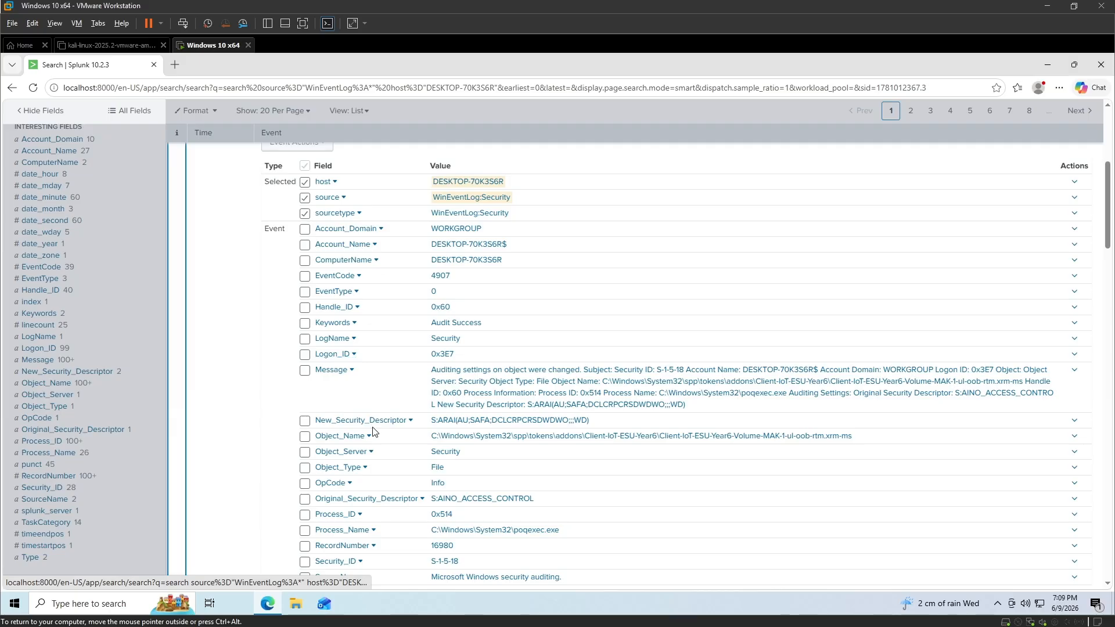
{"action": "scroll", "coordinate": [373, 432], "scroll_direction": "down", "scroll_amount": 3}
{"action": "scroll", "coordinate": [372, 433], "scroll_direction": "up", "scroll_amount": 5}
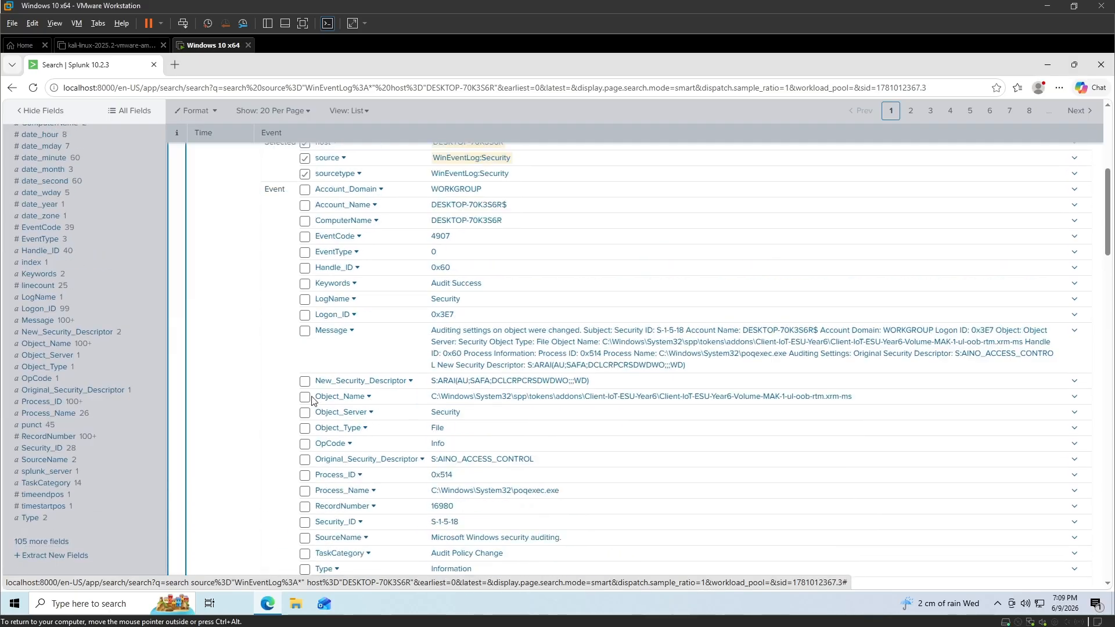
{"action": "left_click", "coordinate": [176, 247]}
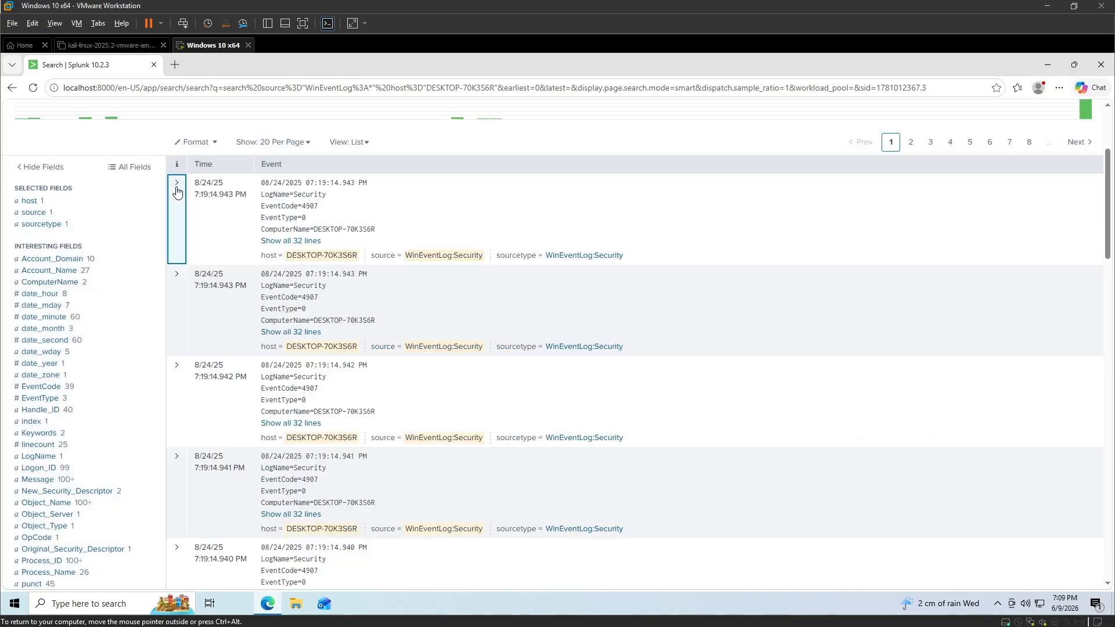
Step: Filter the events to the Account_Domain value NT AUTHORITY and look through the available interesting fields
{"action": "left_click", "coordinate": [39, 261]}
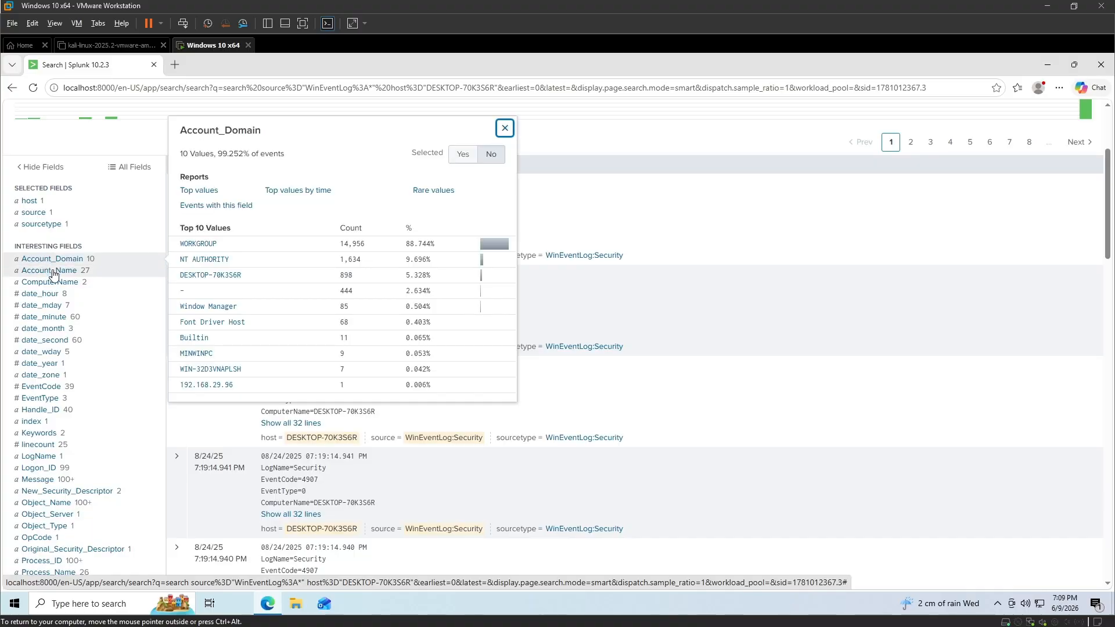
{"action": "left_click", "coordinate": [193, 262]}
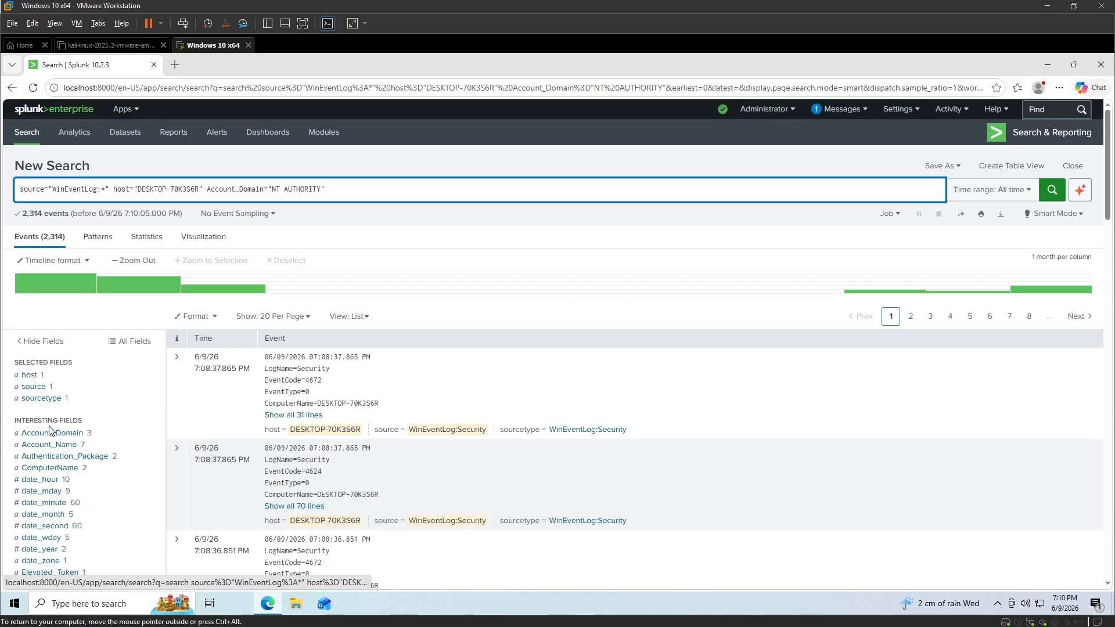
{"action": "scroll", "coordinate": [52, 430], "scroll_direction": "down", "scroll_amount": 6}
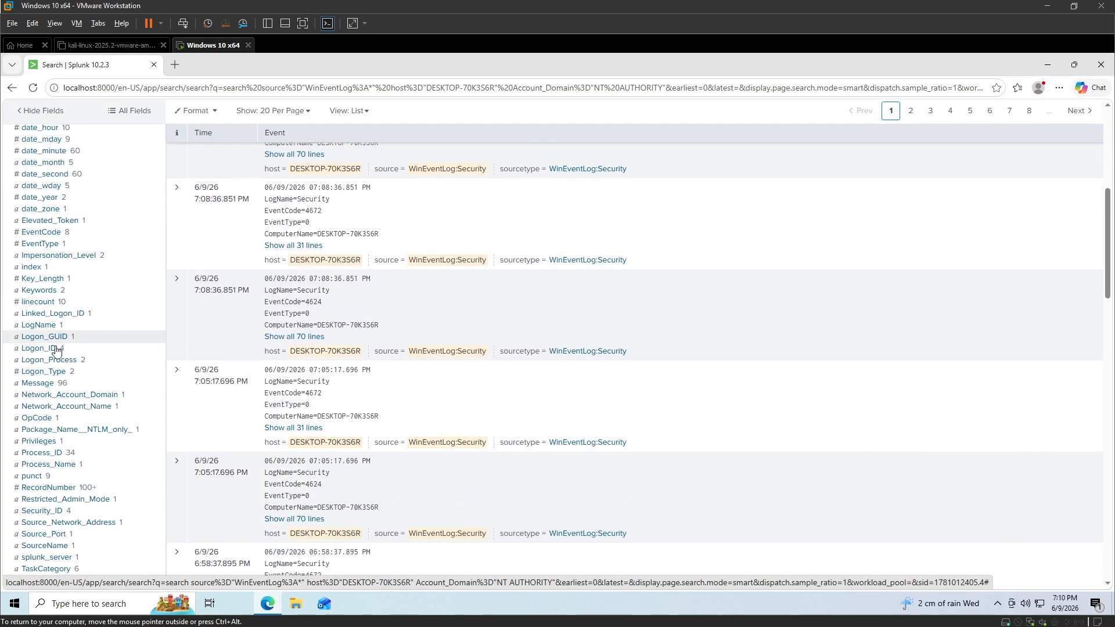
{"action": "scroll", "coordinate": [53, 348], "scroll_direction": "up", "scroll_amount": 6}
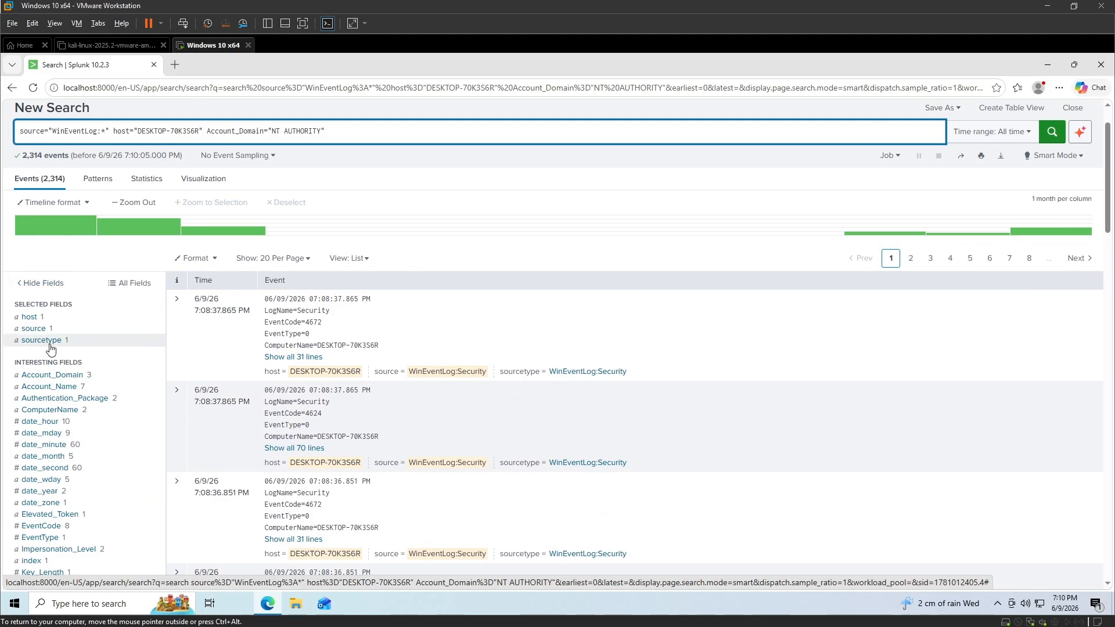
{"action": "scroll", "coordinate": [51, 348], "scroll_direction": "down", "scroll_amount": 6}
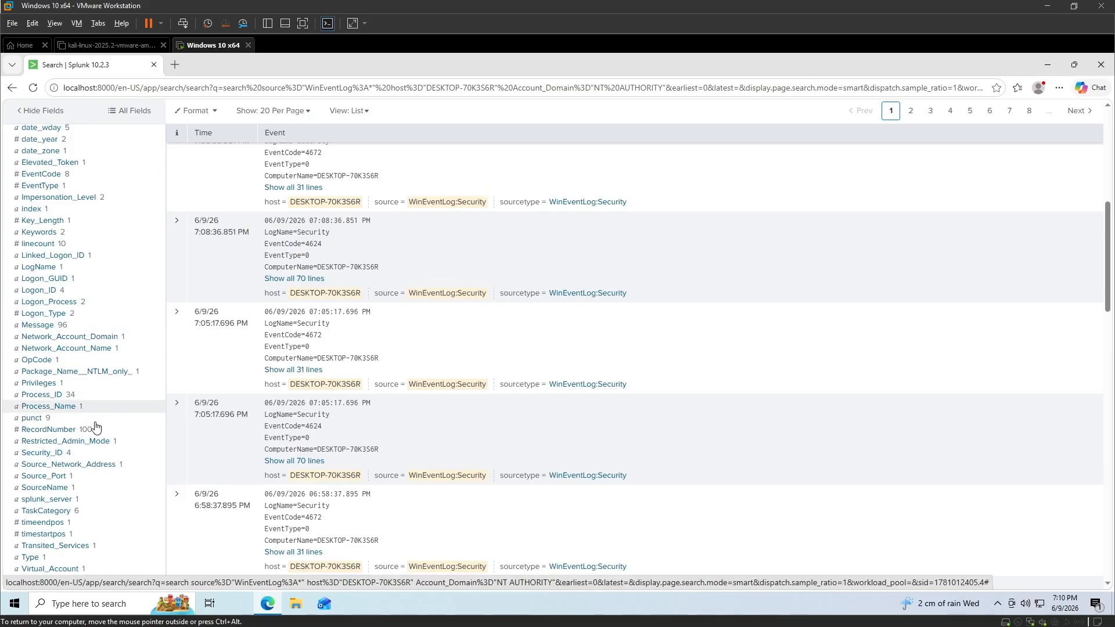
{"action": "scroll", "coordinate": [96, 428], "scroll_direction": "up", "scroll_amount": 5}
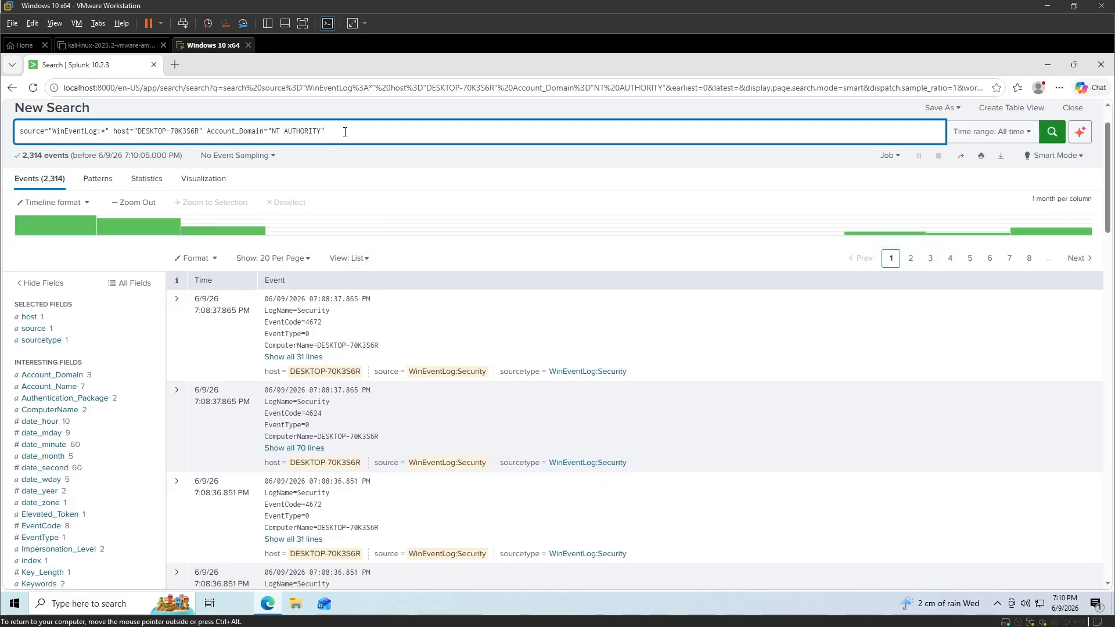
Step: Replace the search query with index=* and run it
{"action": "left_click_drag", "start_coordinate": [345, 131], "coordinate": [15, 130]}
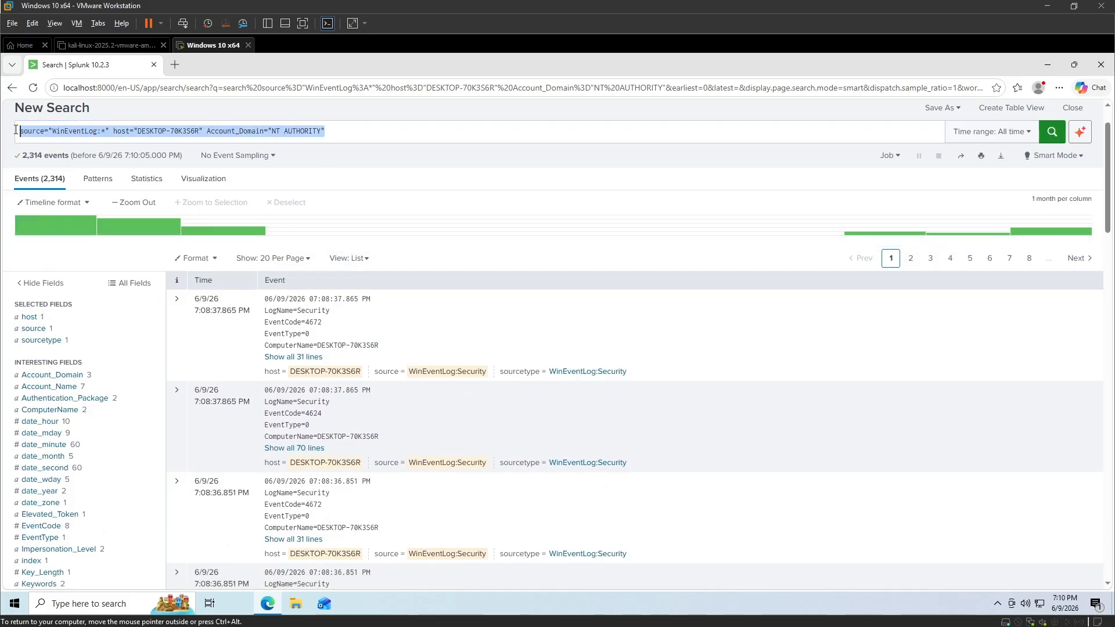
{"action": "type", "text": "index"}
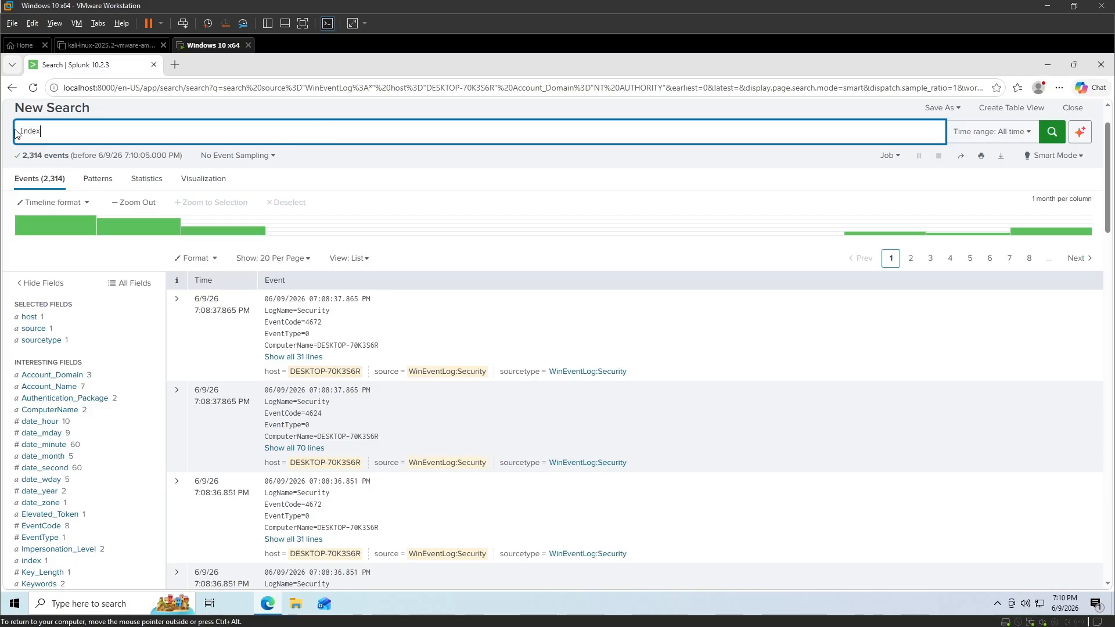
{"action": "type", "text": "=*"}
{"action": "key", "text": "Return"}
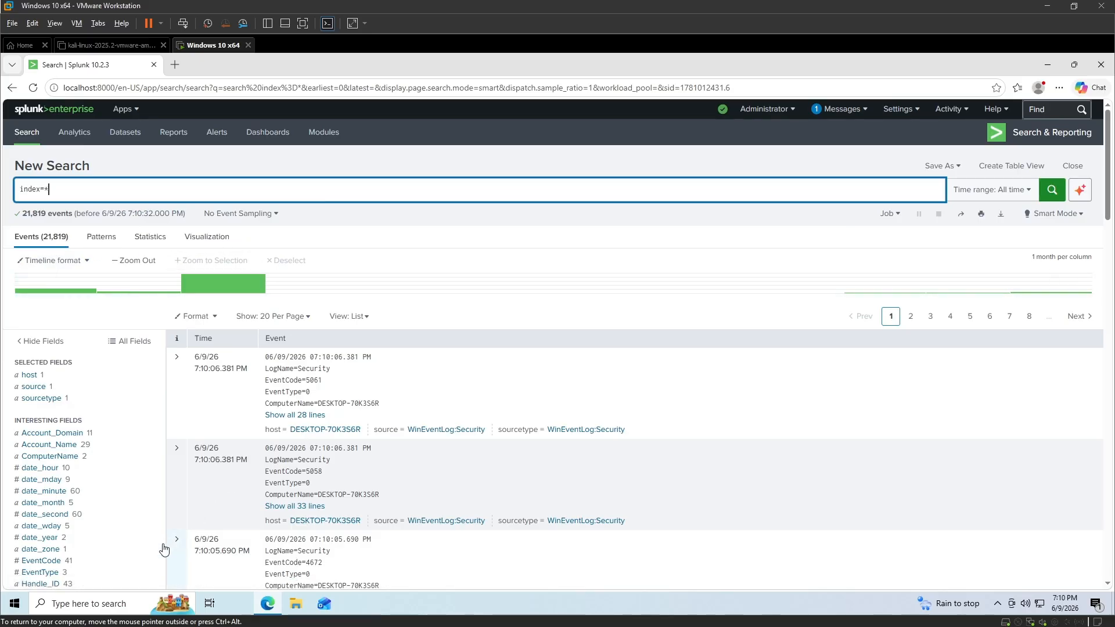
Step: Lock the Windows 10 virtual machine's user session
{"action": "left_click", "coordinate": [15, 603]}
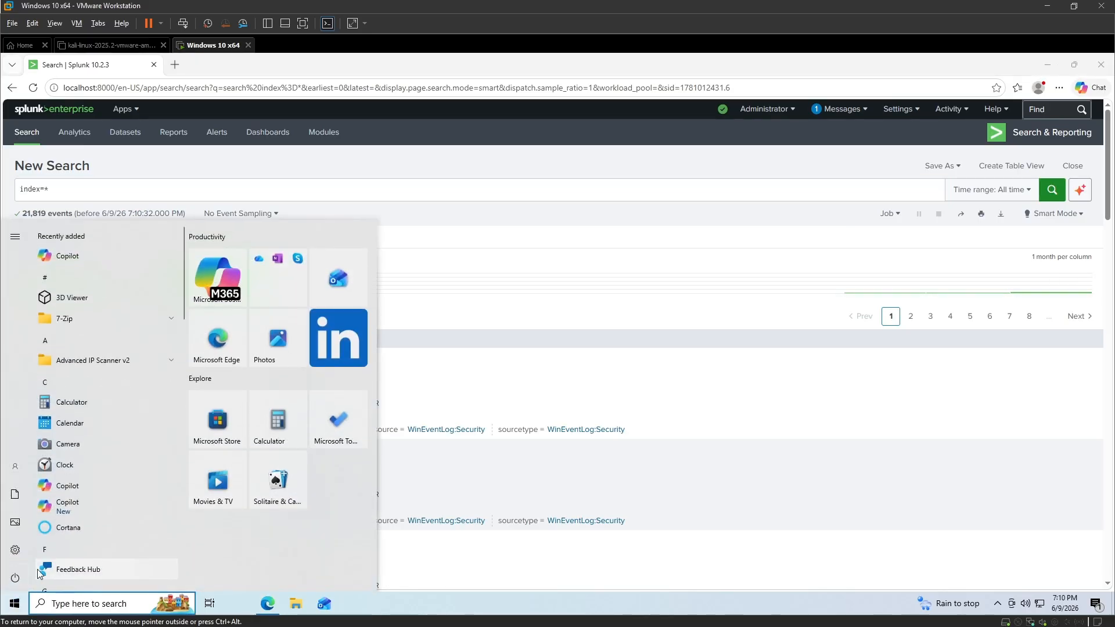
{"action": "left_click", "coordinate": [16, 577]}
{"action": "left_click", "coordinate": [10, 471]}
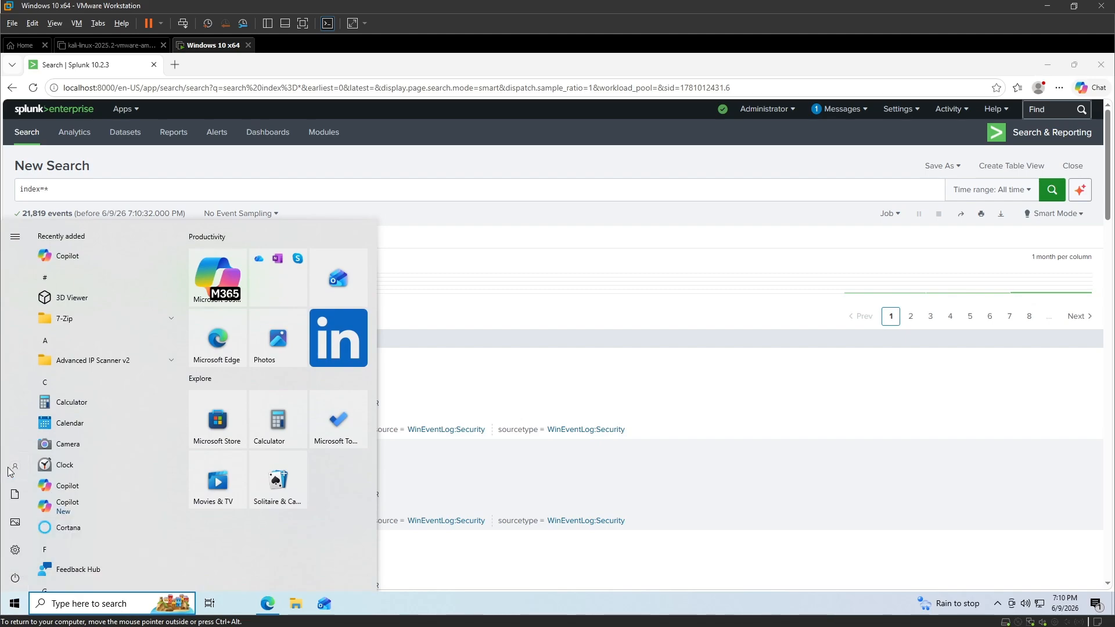
{"action": "left_click", "coordinate": [11, 468]}
{"action": "left_click", "coordinate": [50, 416]}
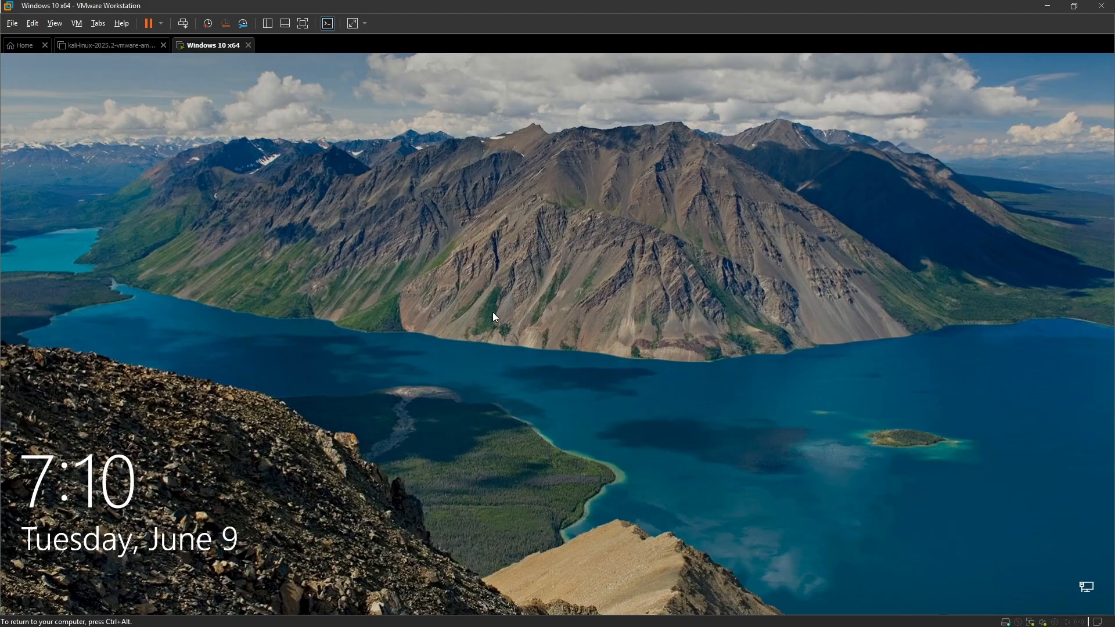
Step: Try to sign in to the locked Windows account with an account password, and return to the password field
{"action": "left_click", "coordinate": [492, 311]}
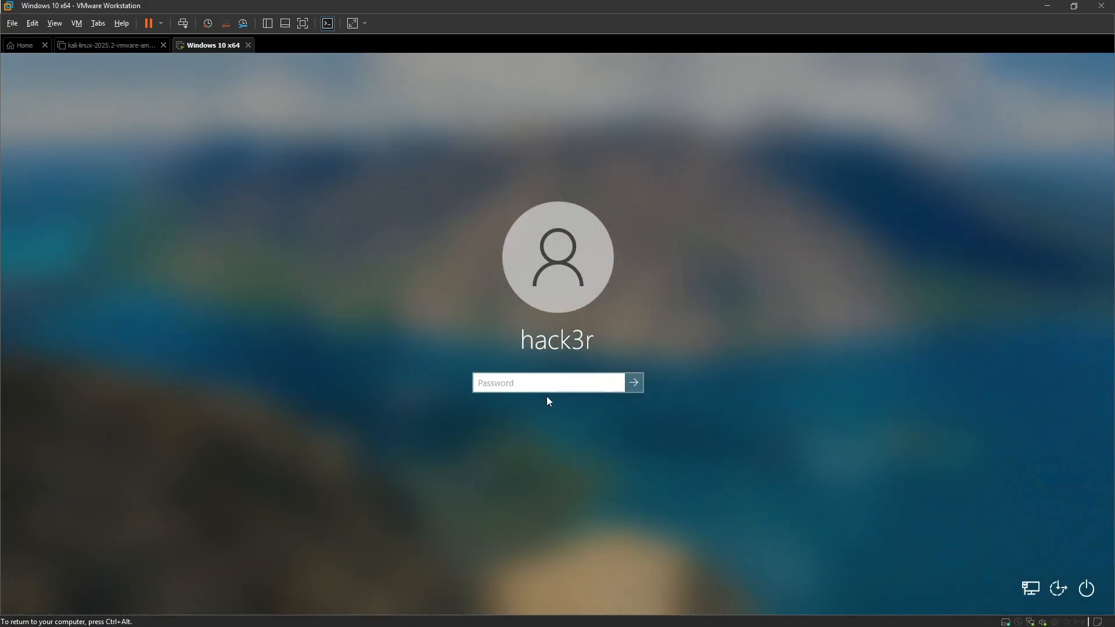
{"action": "type", "text": "•••••"}
{"action": "key", "text": "Return"}
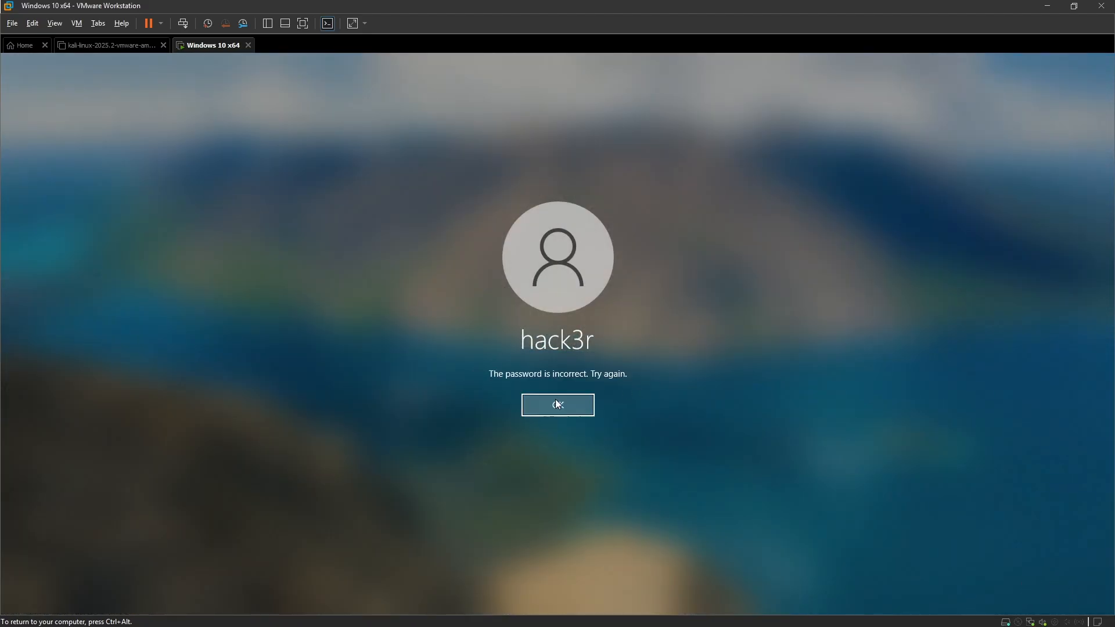
{"action": "left_click", "coordinate": [557, 405]}
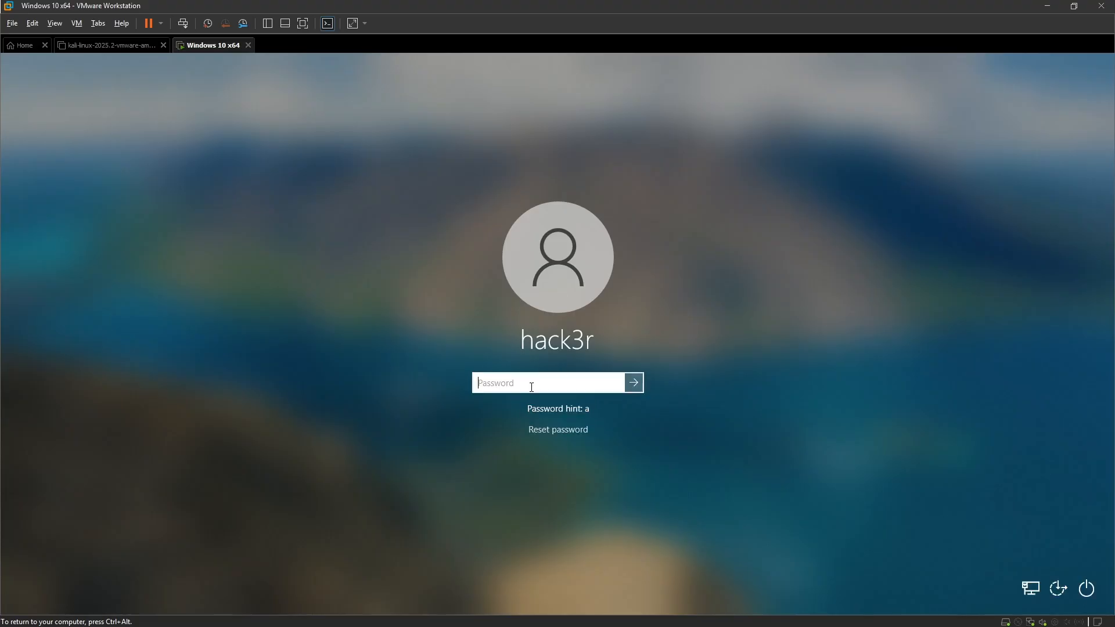
Step: Sign in to the locked Windows account with the account password, retrying after the first attempt, and return to the Splunk search page
{"action": "type", "text": "••••••"}
{"action": "left_click", "coordinate": [626, 385]}
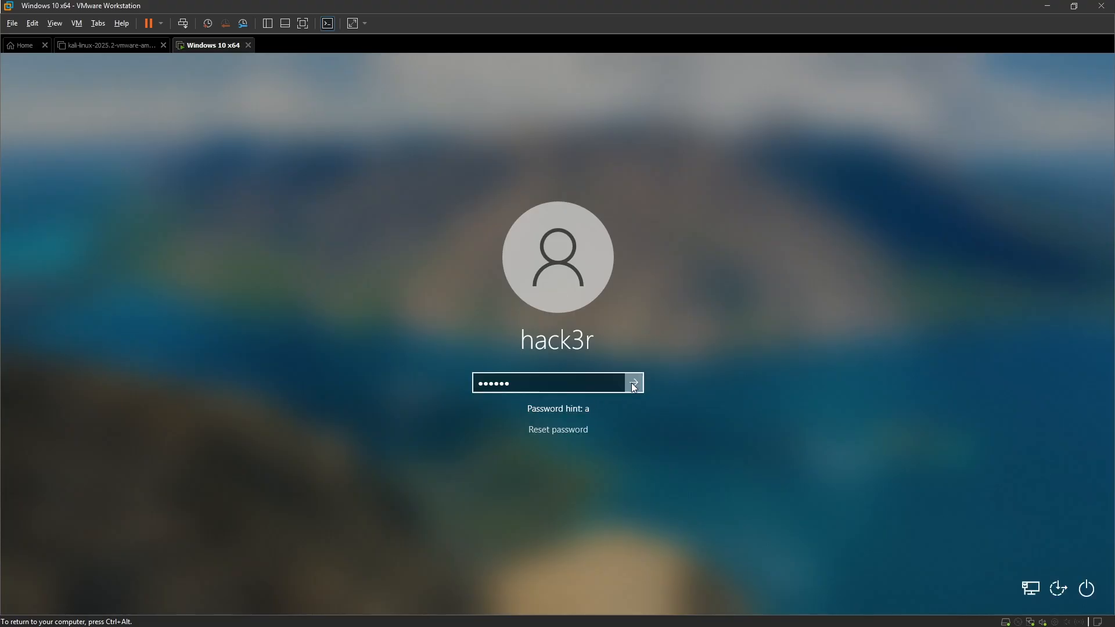
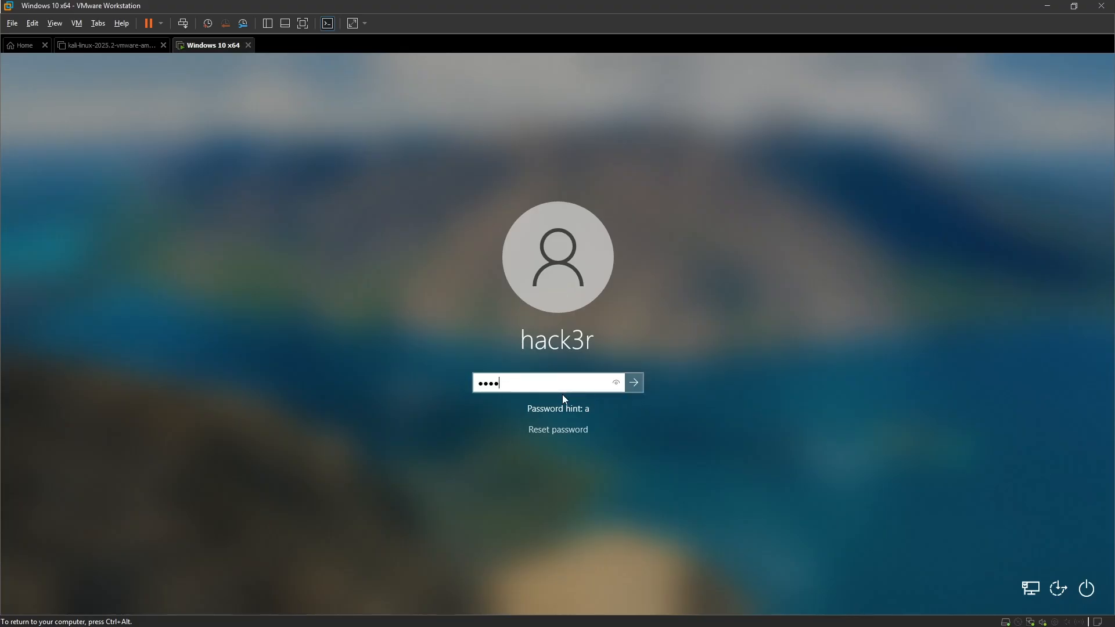
{"action": "type", "text": "•••"}
{"action": "key", "text": "Return"}
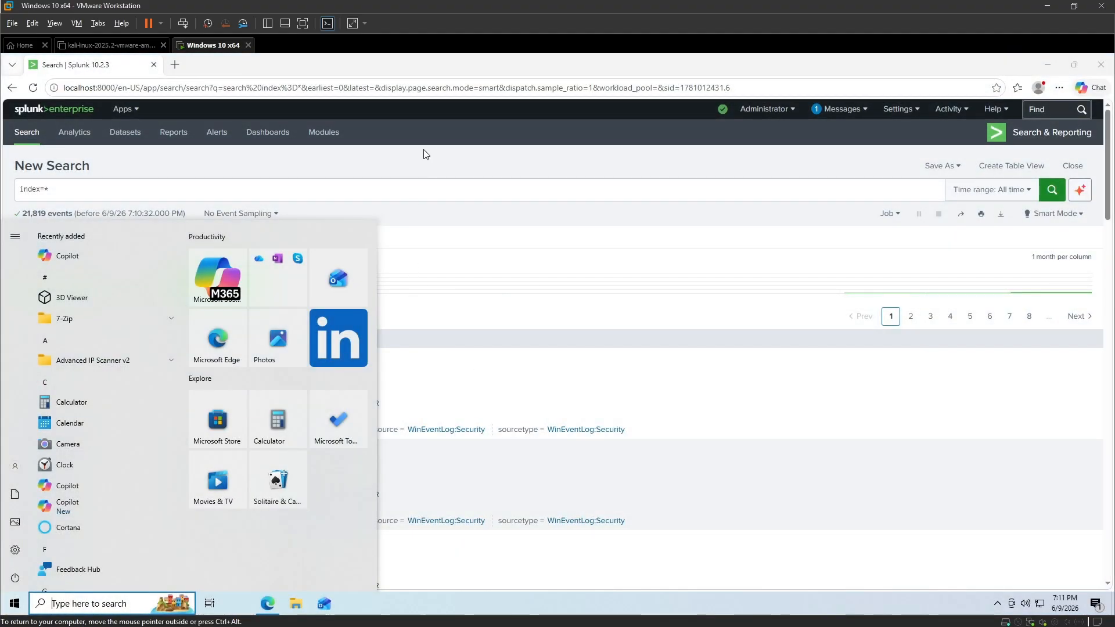
{"action": "left_click", "coordinate": [424, 150]}
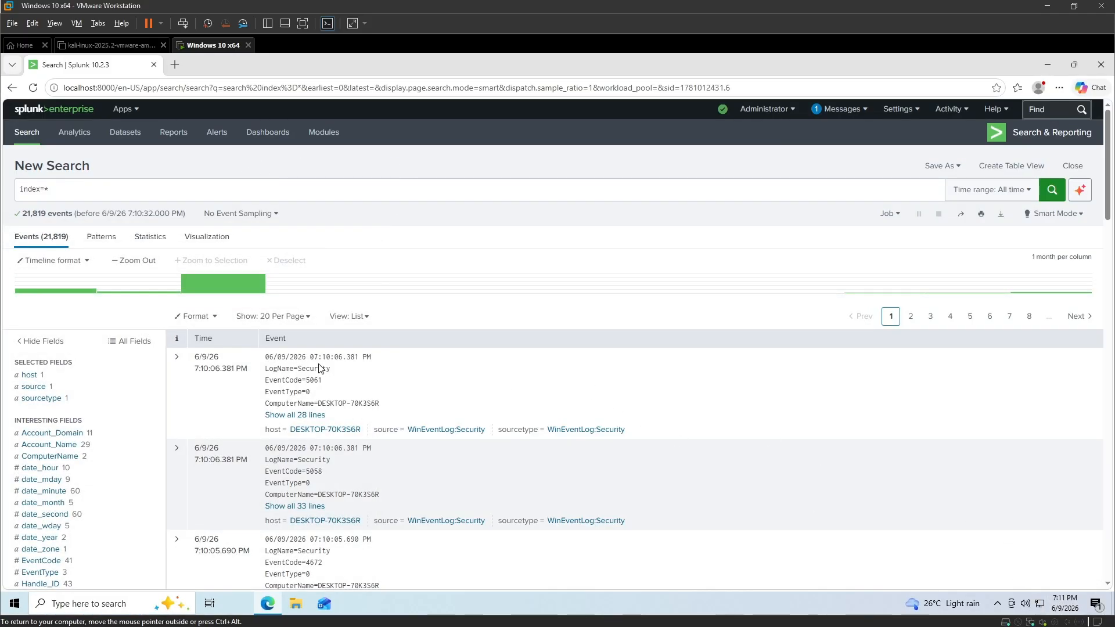
Step: Expand the newest event in the results, inspect its timestamp and fields including the Keywords value, and collapse it
{"action": "left_click_drag", "start_coordinate": [318, 359], "coordinate": [335, 358]}
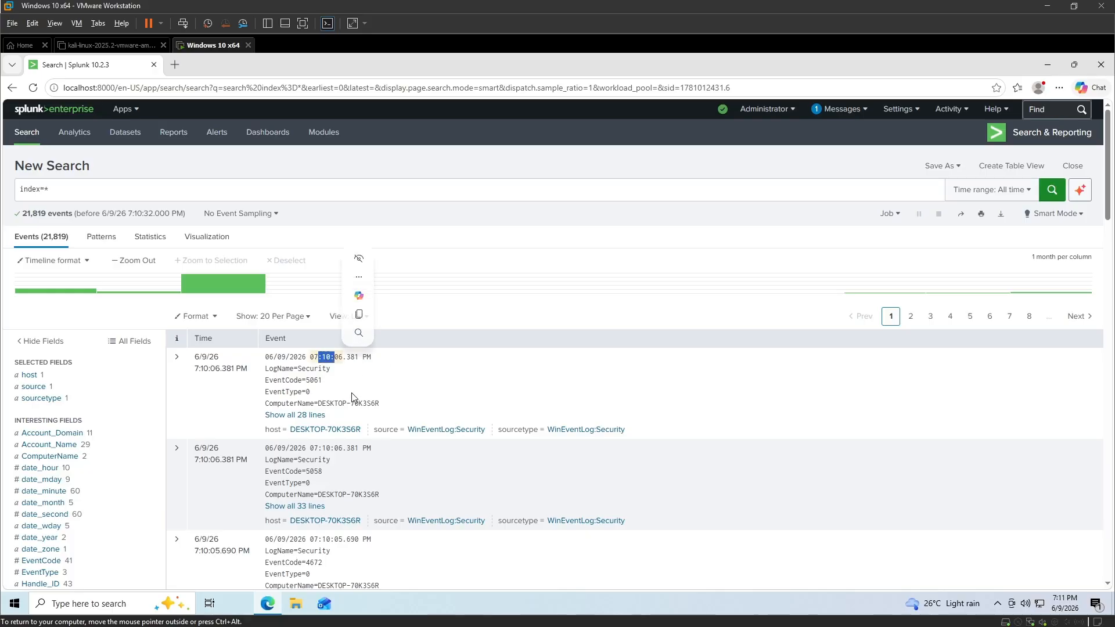
{"action": "left_click", "coordinate": [177, 358]}
{"action": "scroll", "coordinate": [419, 442], "scroll_direction": "down", "scroll_amount": 2}
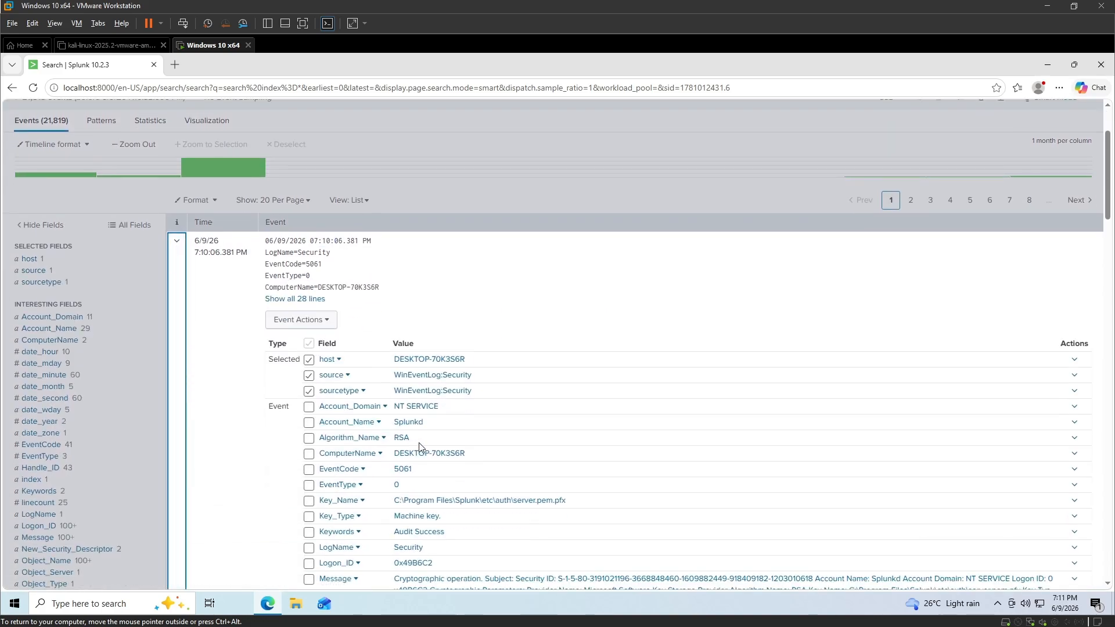
{"action": "scroll", "coordinate": [419, 442], "scroll_direction": "down", "scroll_amount": 1}
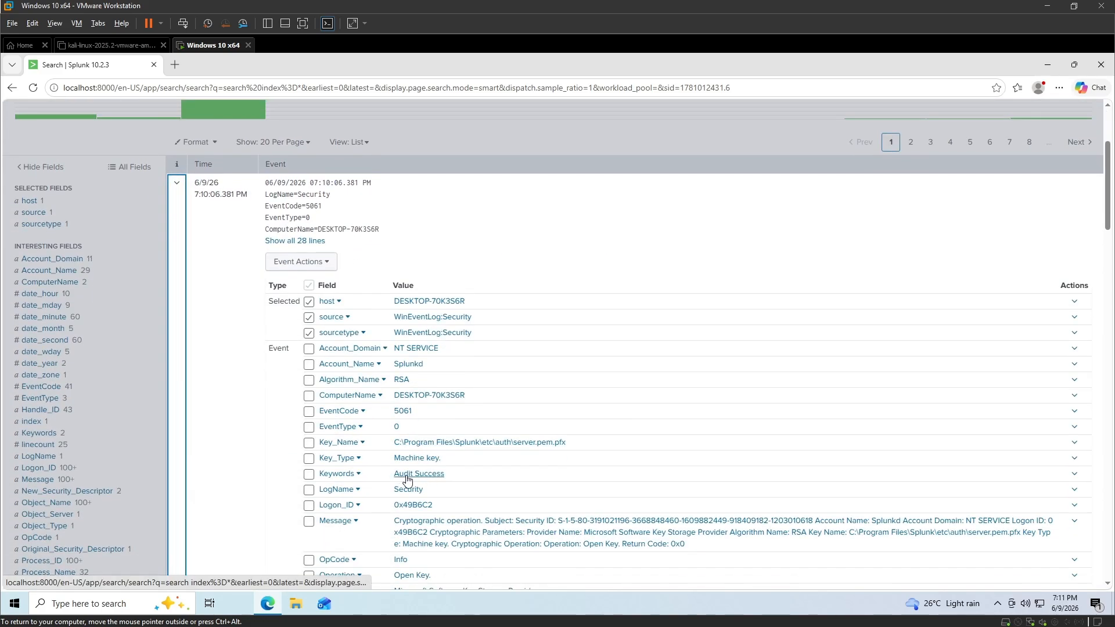
{"action": "left_click", "coordinate": [445, 475]}
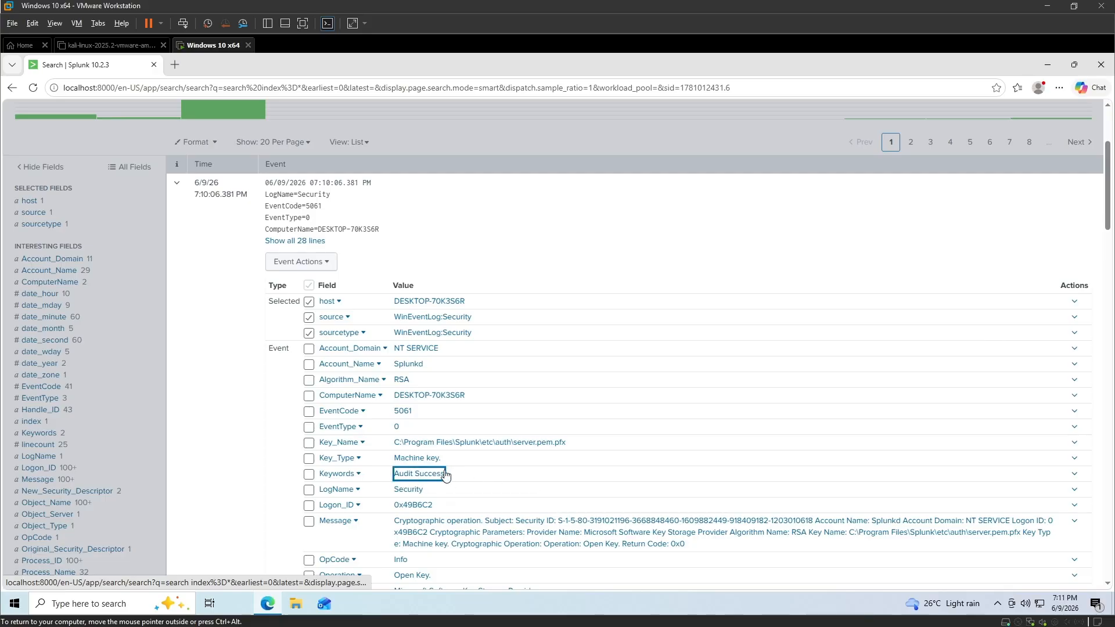
{"action": "left_click", "coordinate": [177, 182]}
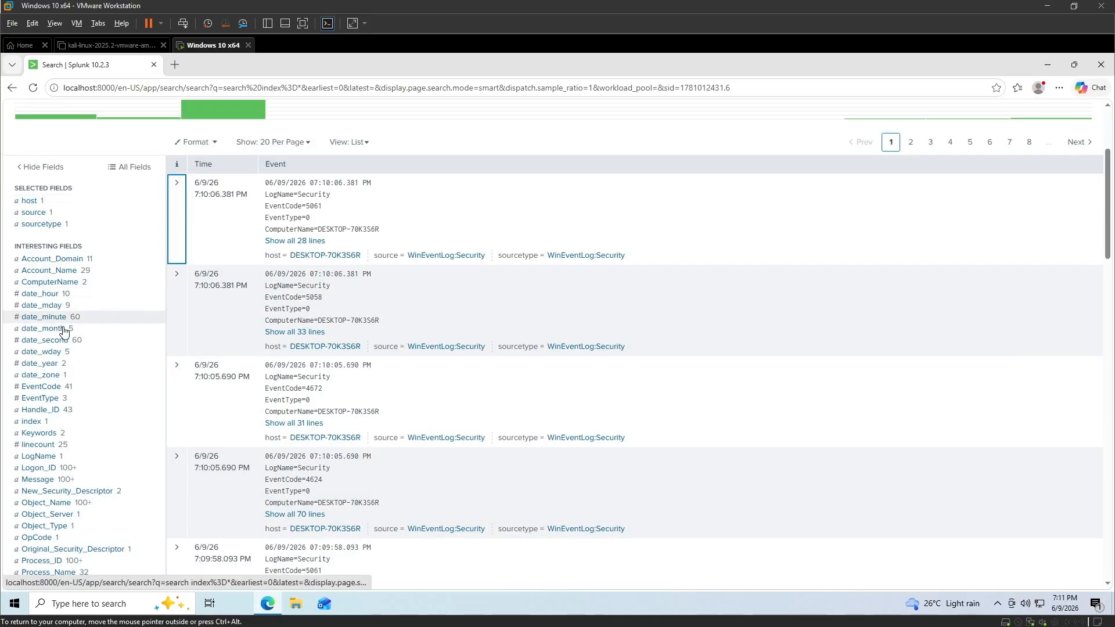
Step: Filter the events by EventCode 4624, and change the code in the search query to 4625 and run it
{"action": "left_click", "coordinate": [55, 388]}
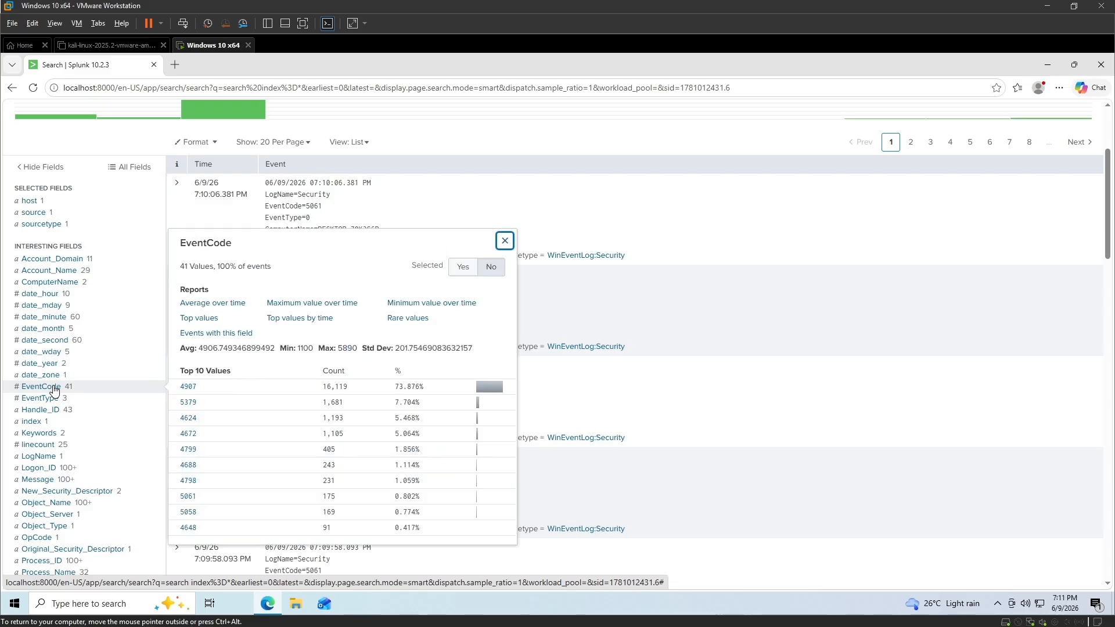
{"action": "left_click", "coordinate": [188, 418]}
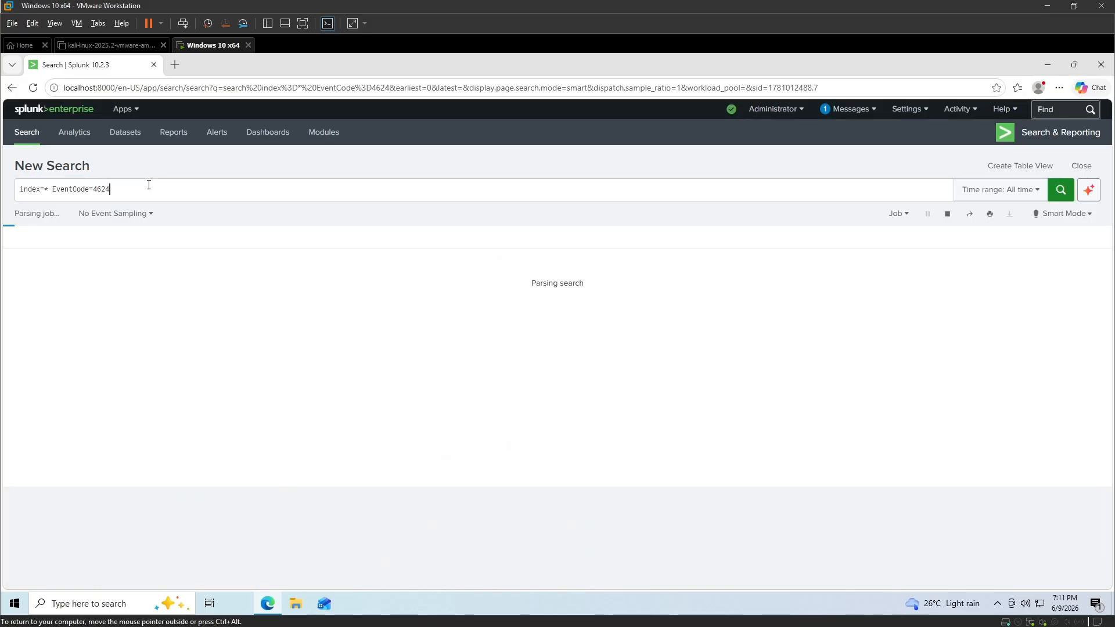
{"action": "left_click", "coordinate": [147, 181]}
{"action": "key", "text": "BackSpace"}
{"action": "type", "text": "5"}
{"action": "key", "text": "Return"}
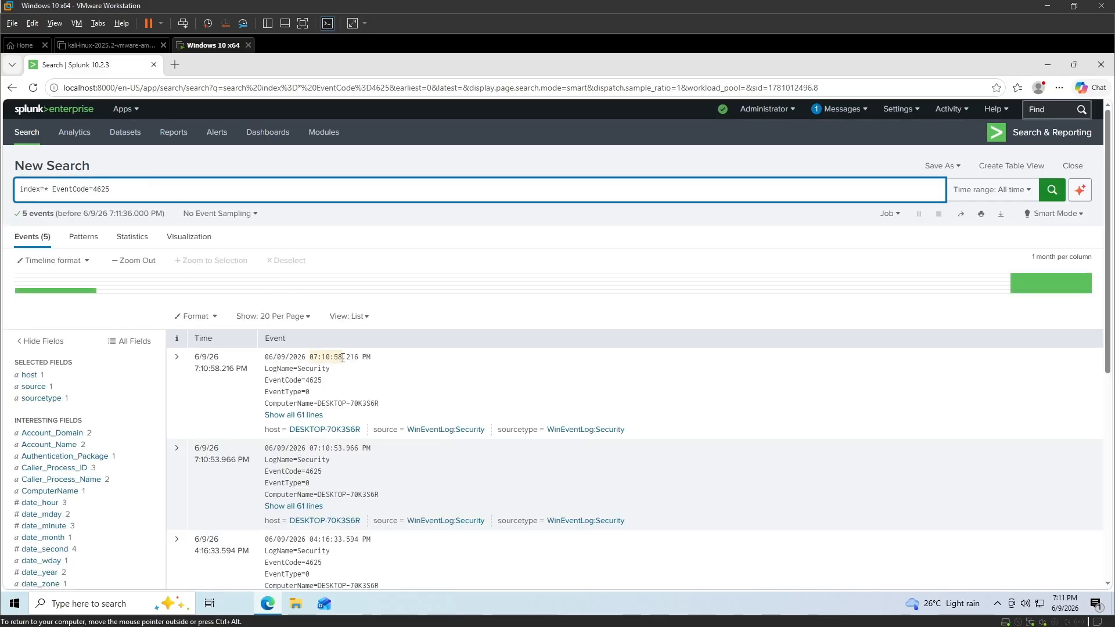
Step: Expand the newest EventCode 4625 event and examine its Account_Name and EventCode fields
{"action": "left_click", "coordinate": [176, 357]}
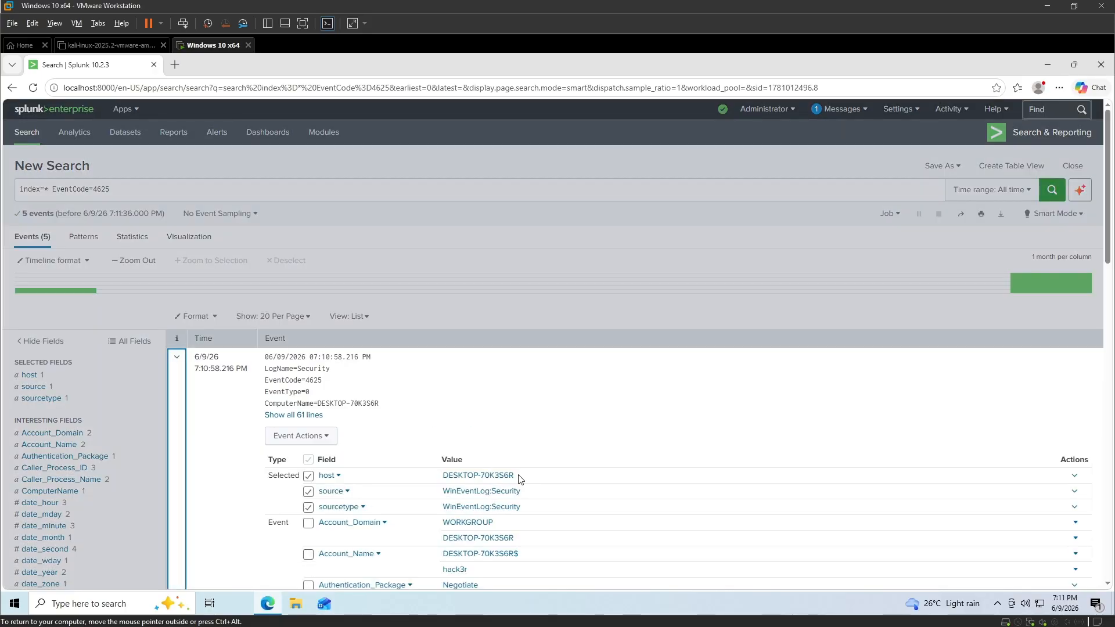
{"action": "scroll", "coordinate": [482, 464], "scroll_direction": "down", "scroll_amount": 2}
{"action": "left_click_drag", "start_coordinate": [443, 437], "coordinate": [470, 340]}
{"action": "scroll", "coordinate": [485, 450], "scroll_direction": "down", "scroll_amount": 2}
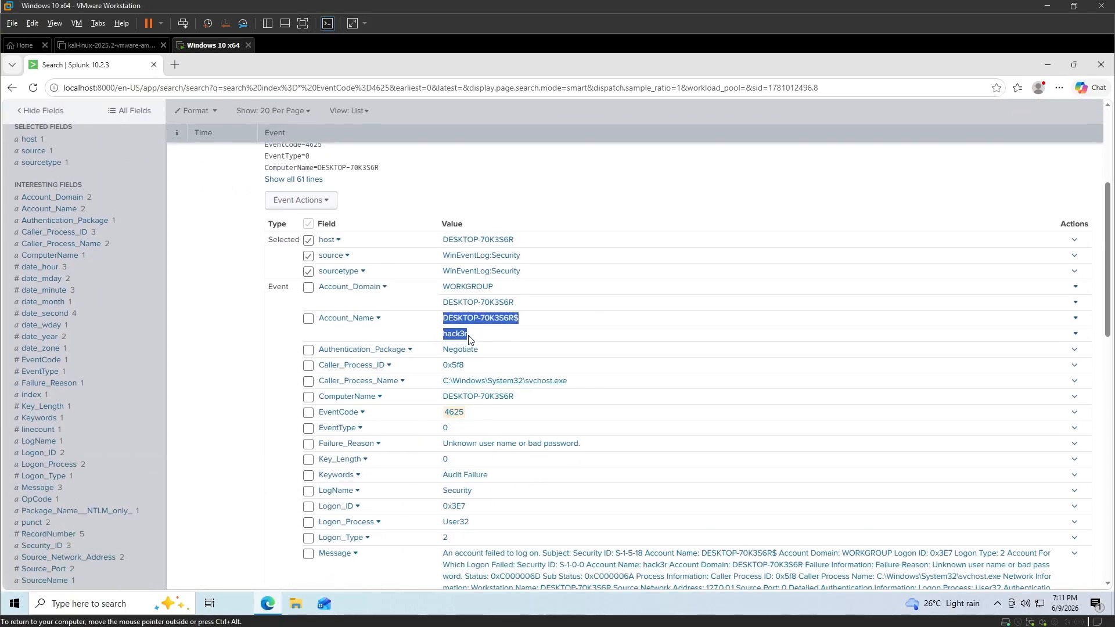
{"action": "left_click", "coordinate": [433, 413]}
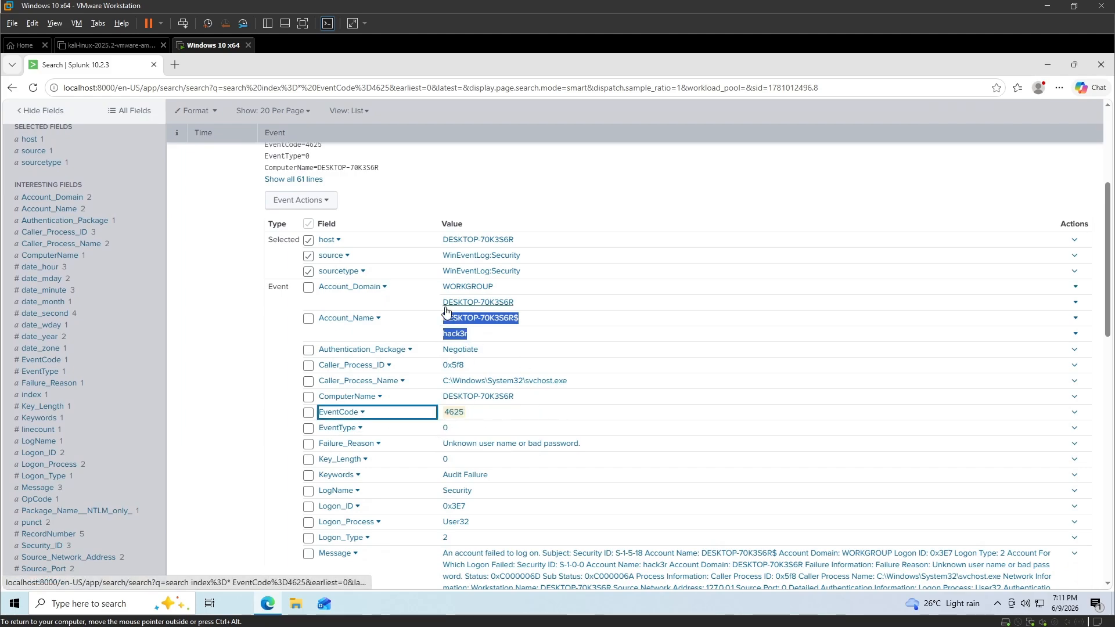
Step: Examine the expanded event's Keywords, Logon_Type and Message fields, and collapse the event
{"action": "scroll", "coordinate": [481, 343], "scroll_direction": "down", "scroll_amount": 2}
{"action": "left_click_drag", "start_coordinate": [488, 361], "coordinate": [438, 362]}
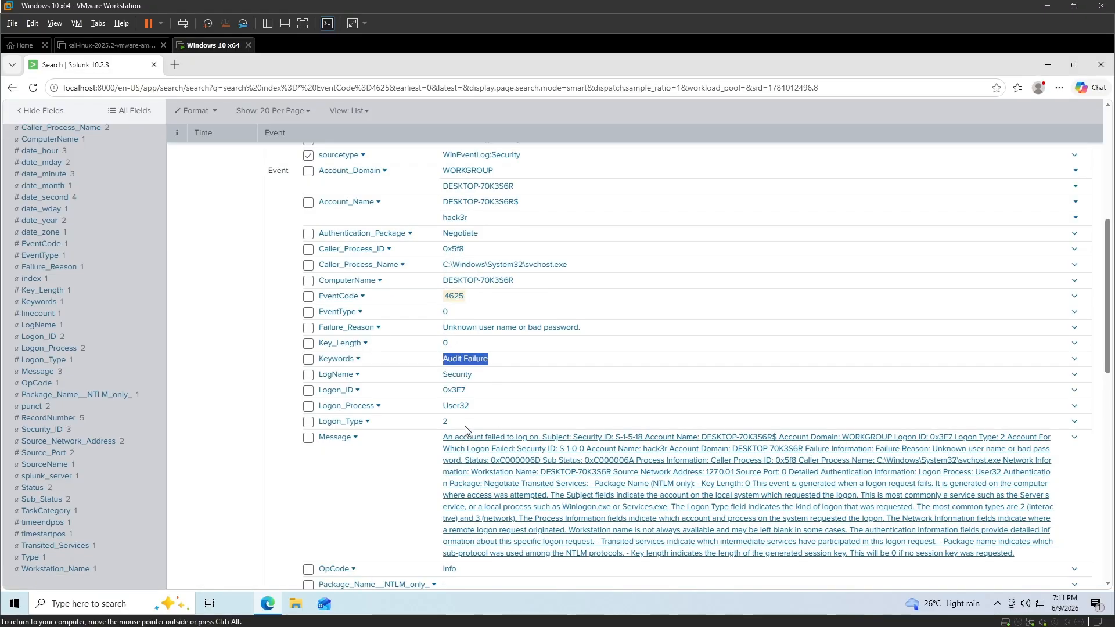
{"action": "left_click_drag", "start_coordinate": [449, 422], "coordinate": [439, 426]}
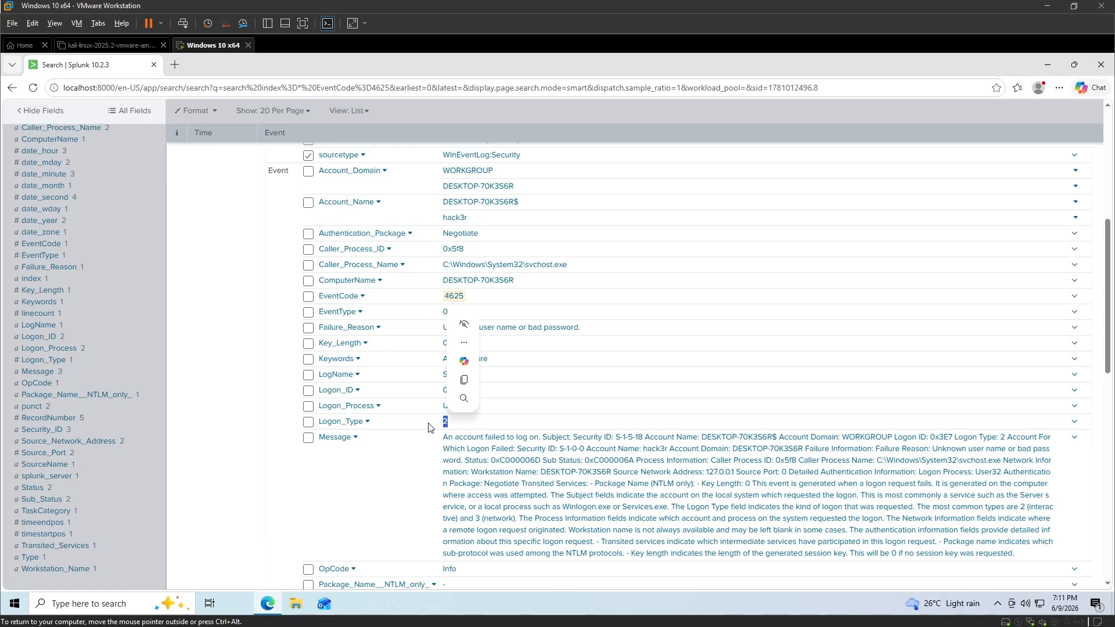
{"action": "left_click", "coordinate": [387, 467]}
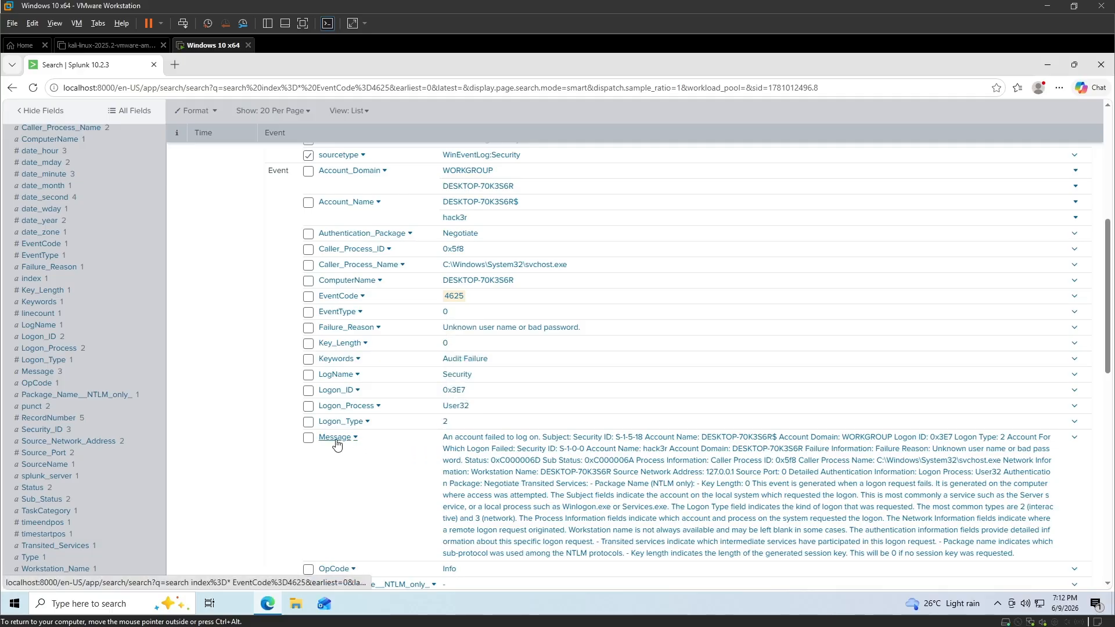
{"action": "left_click_drag", "start_coordinate": [425, 439], "coordinate": [458, 444]}
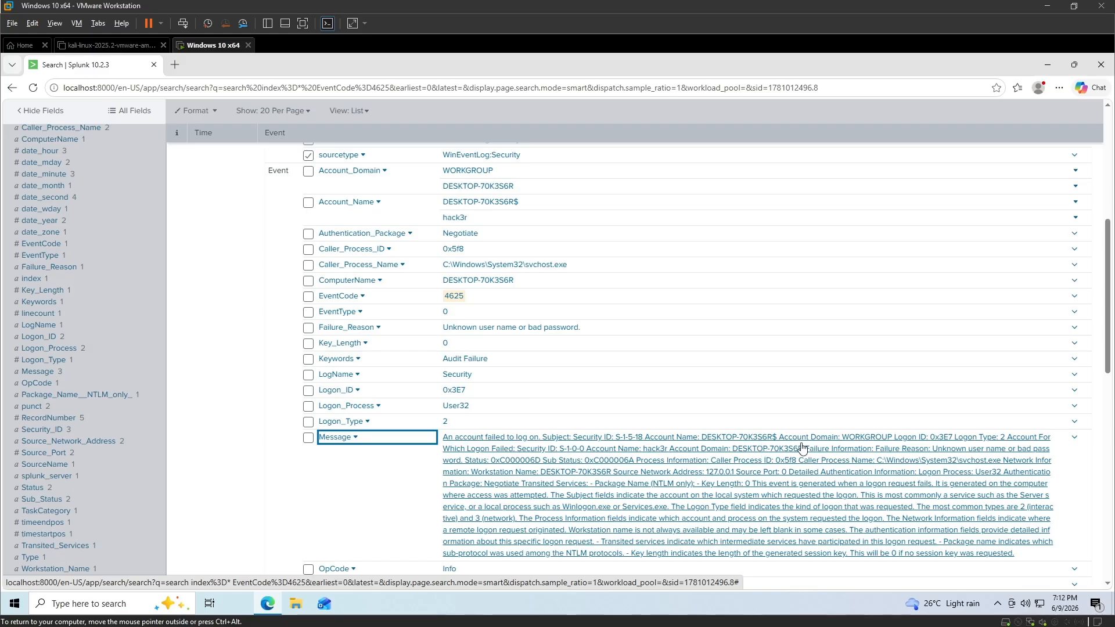
{"action": "scroll", "coordinate": [180, 281], "scroll_direction": "up", "scroll_amount": 10}
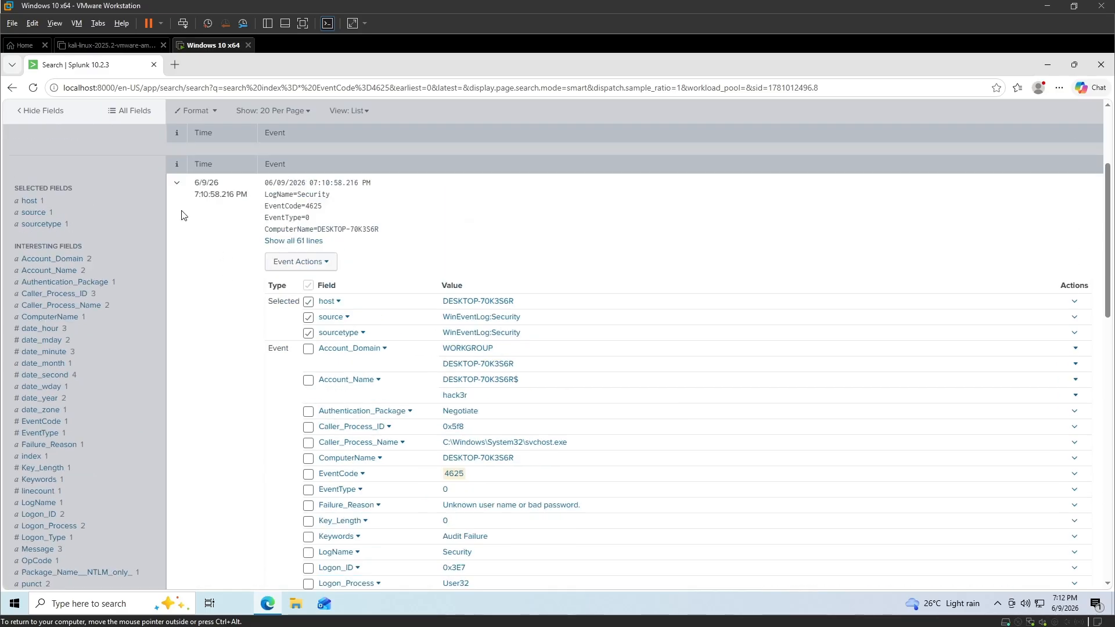
{"action": "left_click", "coordinate": [179, 252]}
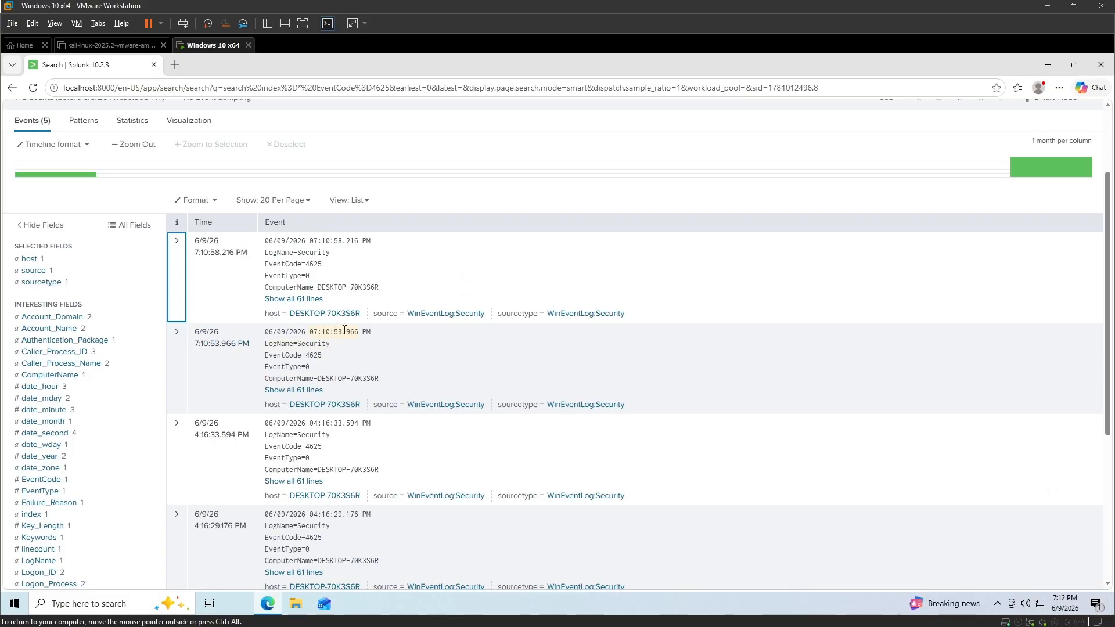
Step: Compare the timestamps of the two newest EventCode 4625 events, and expand the second one to examine its fields and message
{"action": "left_click_drag", "start_coordinate": [346, 332], "coordinate": [298, 333]}
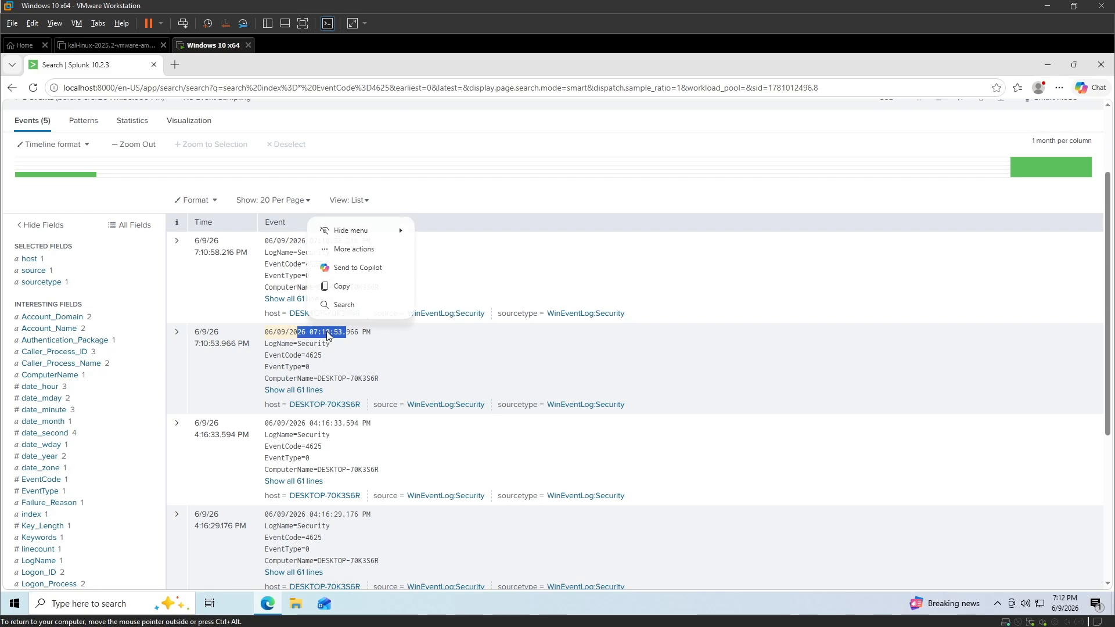
{"action": "left_click", "coordinate": [342, 239]}
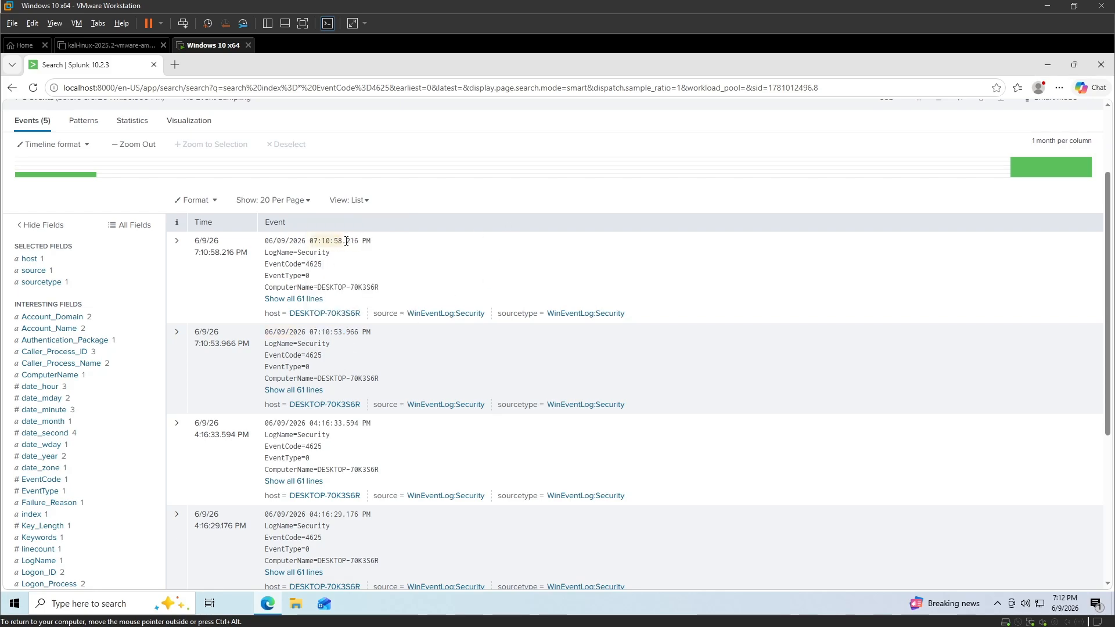
{"action": "left_click", "coordinate": [183, 350]}
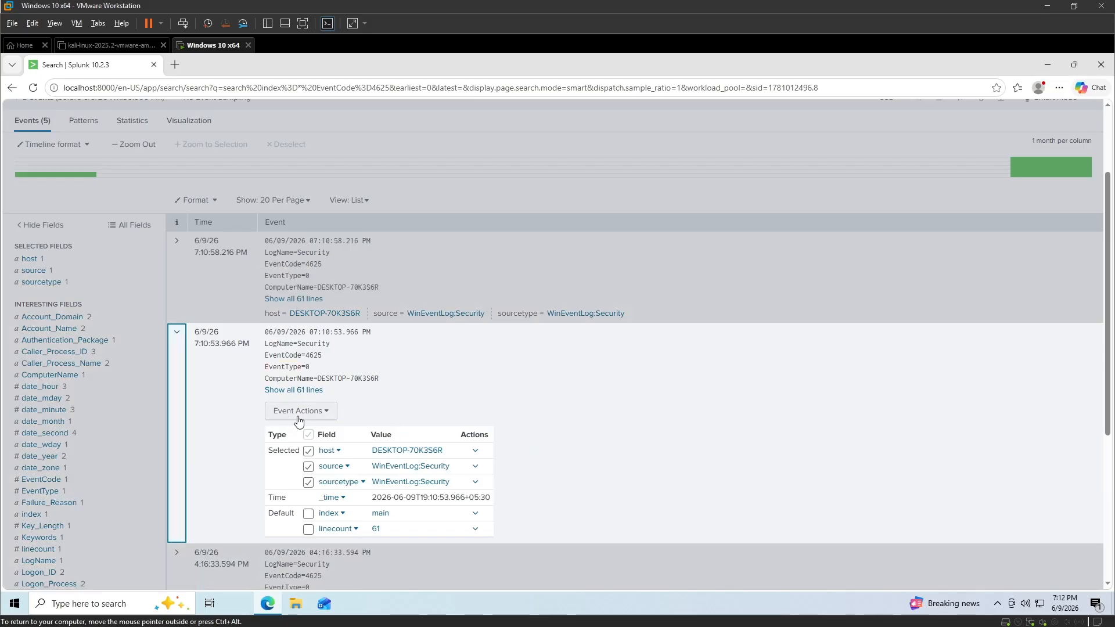
{"action": "scroll", "coordinate": [385, 429], "scroll_direction": "down", "scroll_amount": 4}
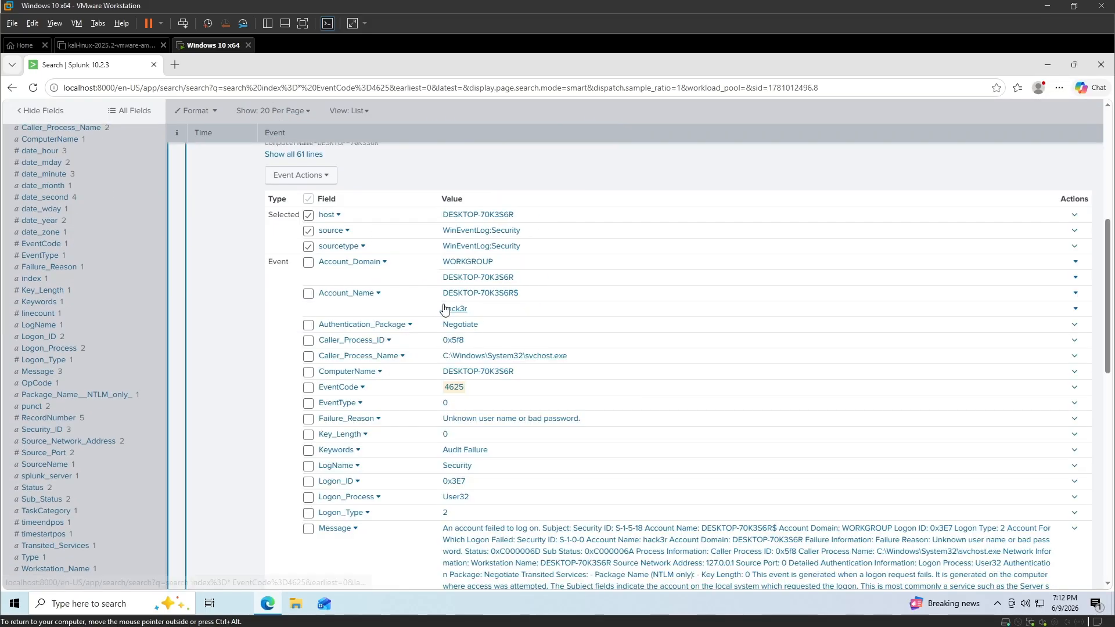
{"action": "scroll", "coordinate": [504, 424], "scroll_direction": "down", "scroll_amount": 3}
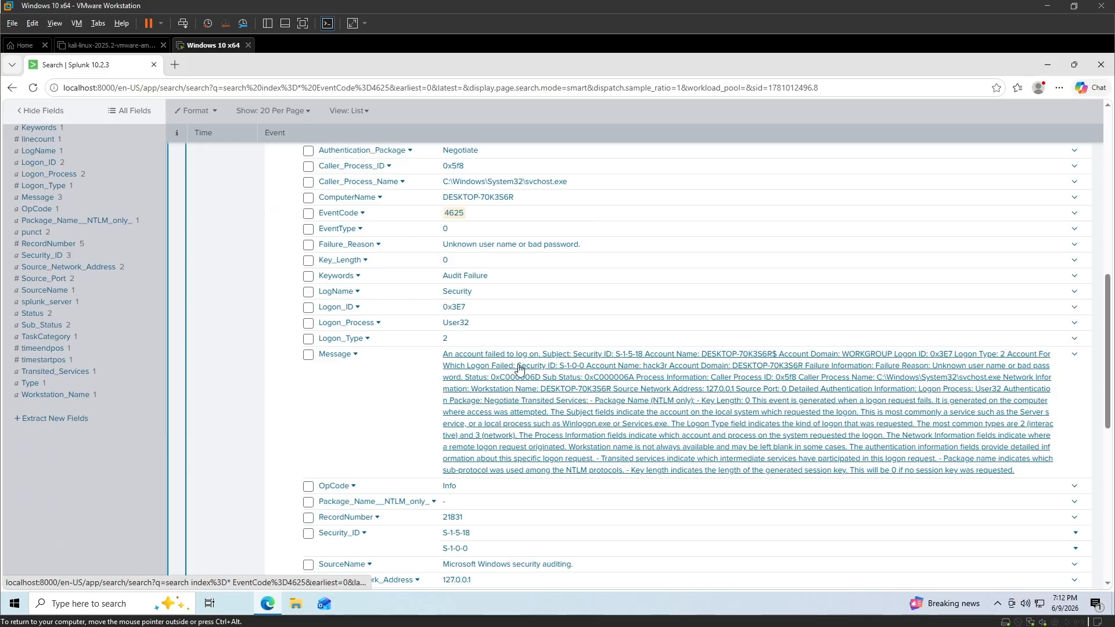